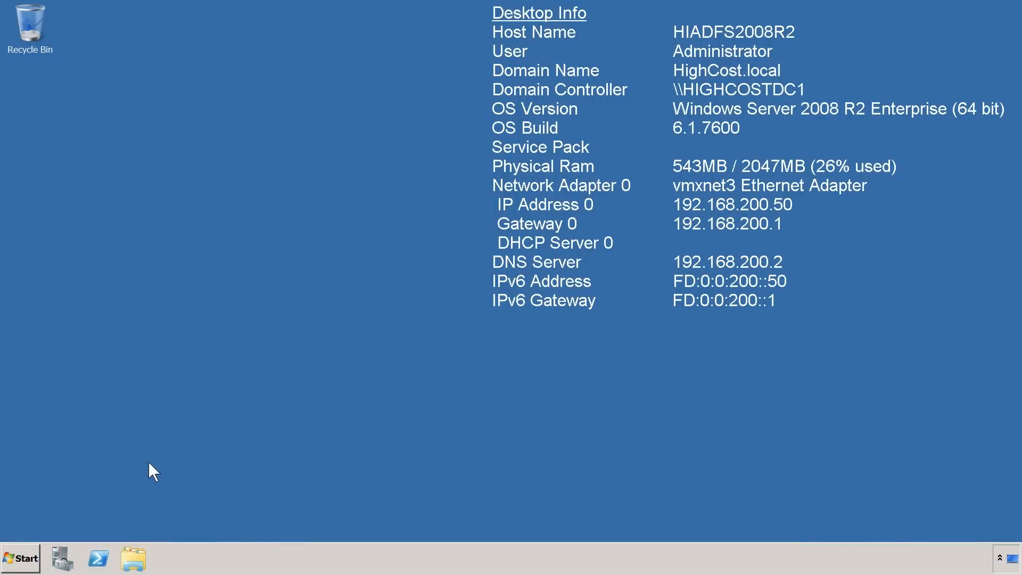
# Start adding a role in Server Manager and select Active Directory Certificate Services as the role to install
pyautogui.click(62, 556)
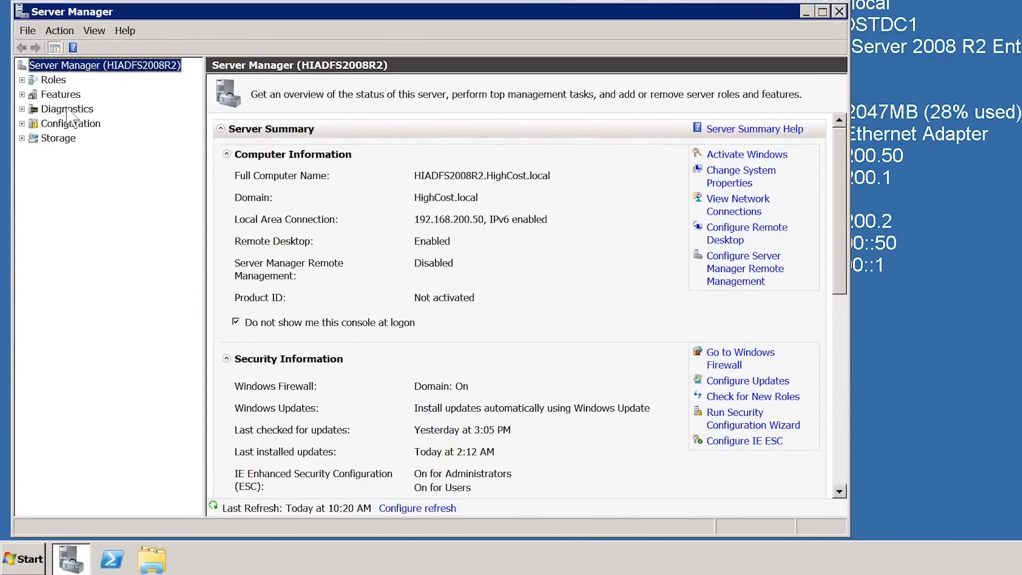
pyautogui.click(54, 82)
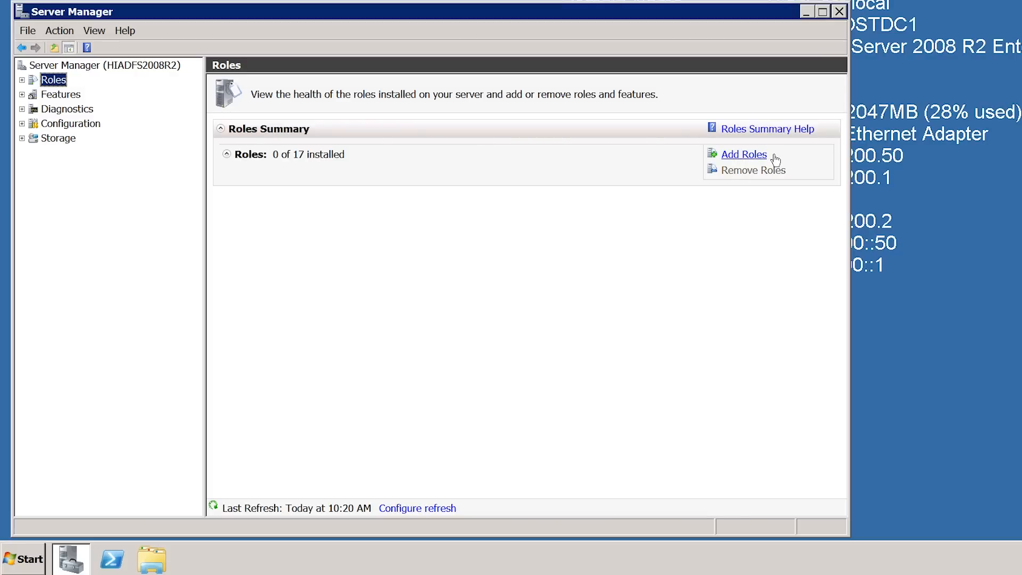
pyautogui.click(730, 155)
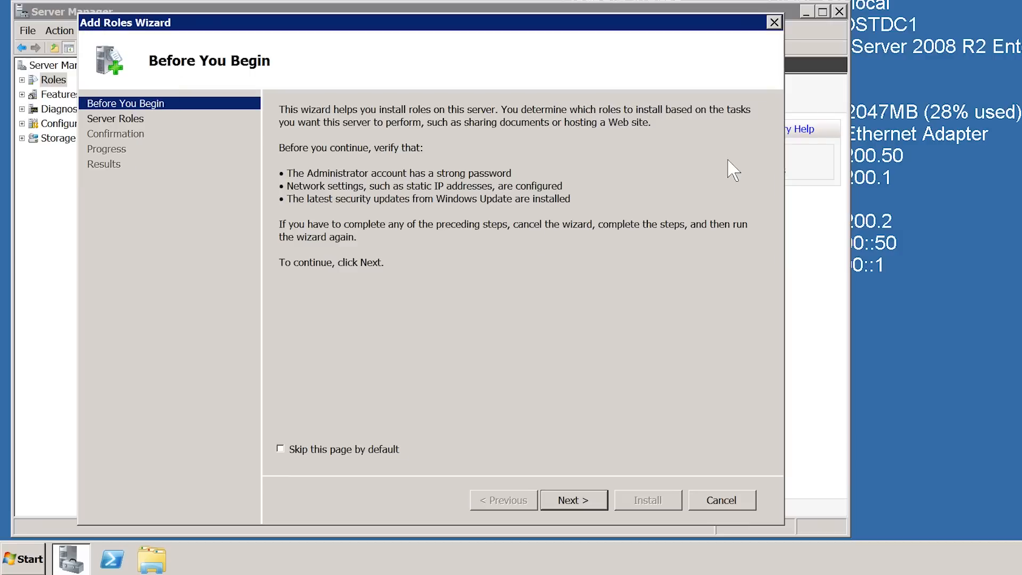
pyautogui.click(599, 503)
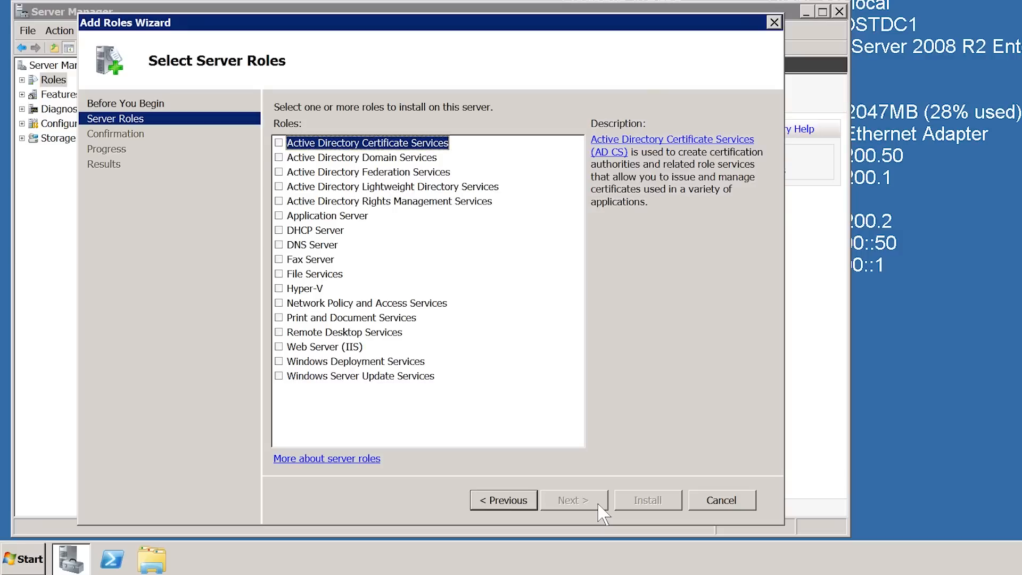
pyautogui.click(287, 154)
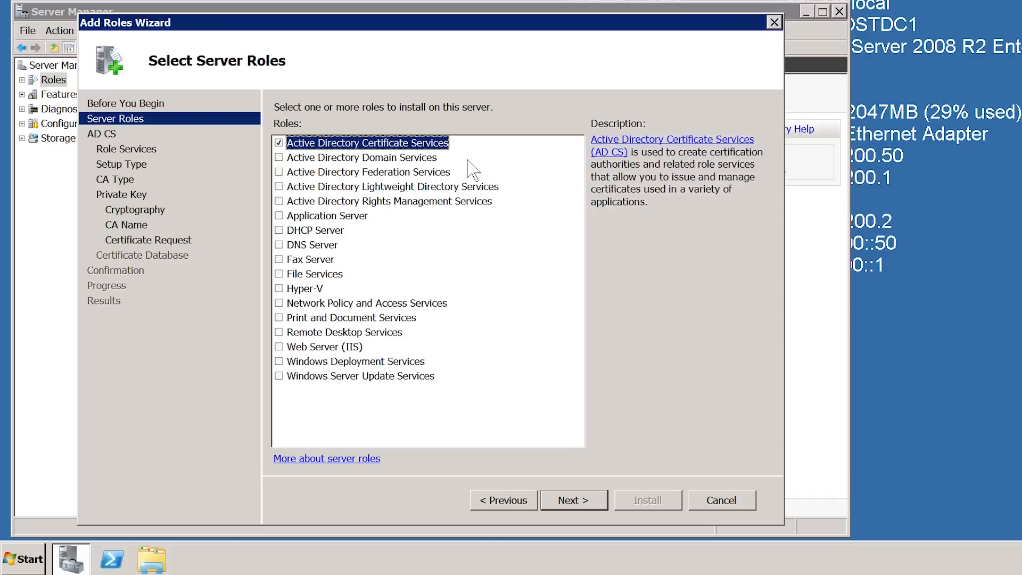
pyautogui.click(607, 507)
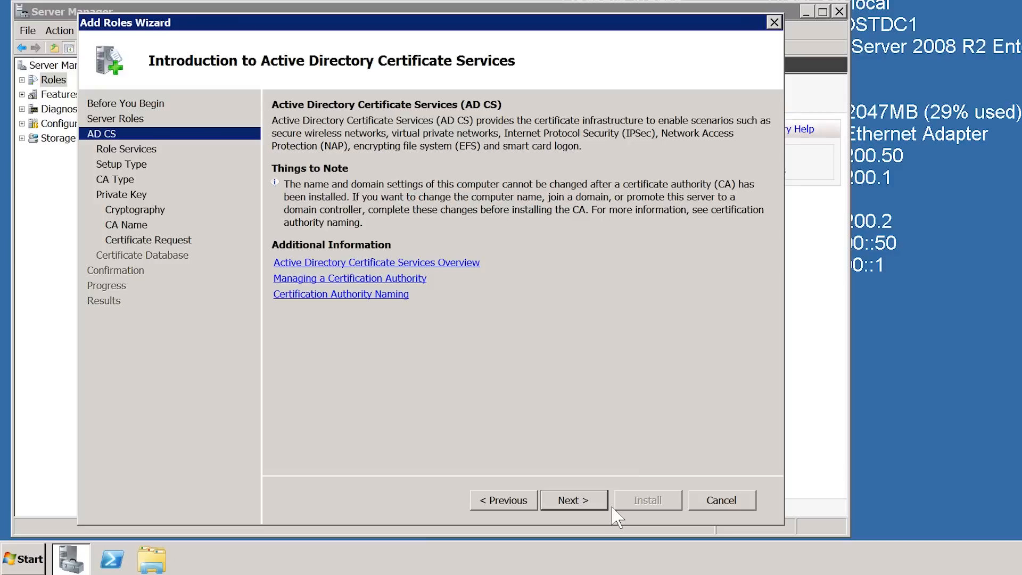
# Keep only the Certification Authority role service and configure it as a Standalone Root CA
pyautogui.click(607, 506)
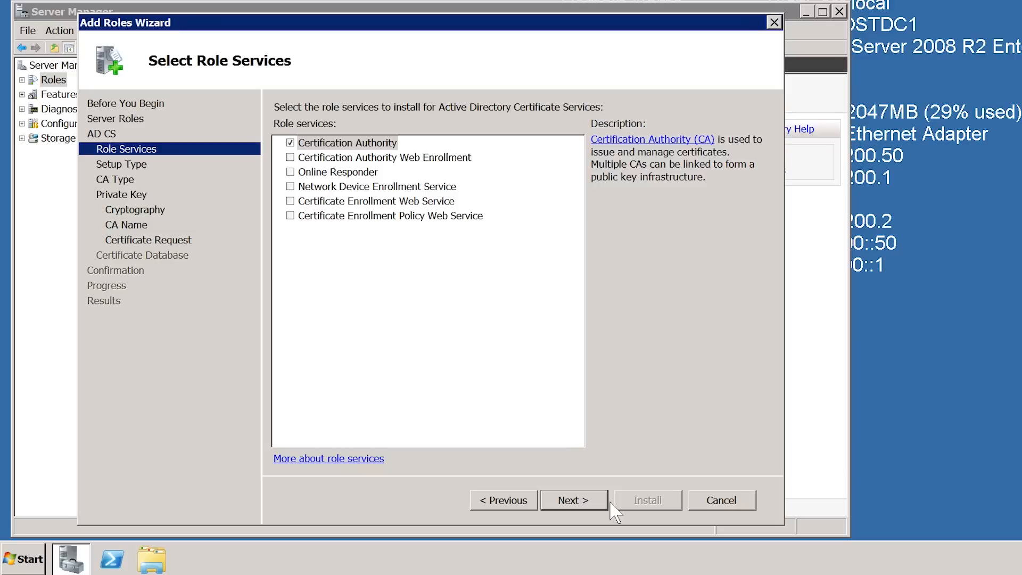
pyautogui.click(607, 503)
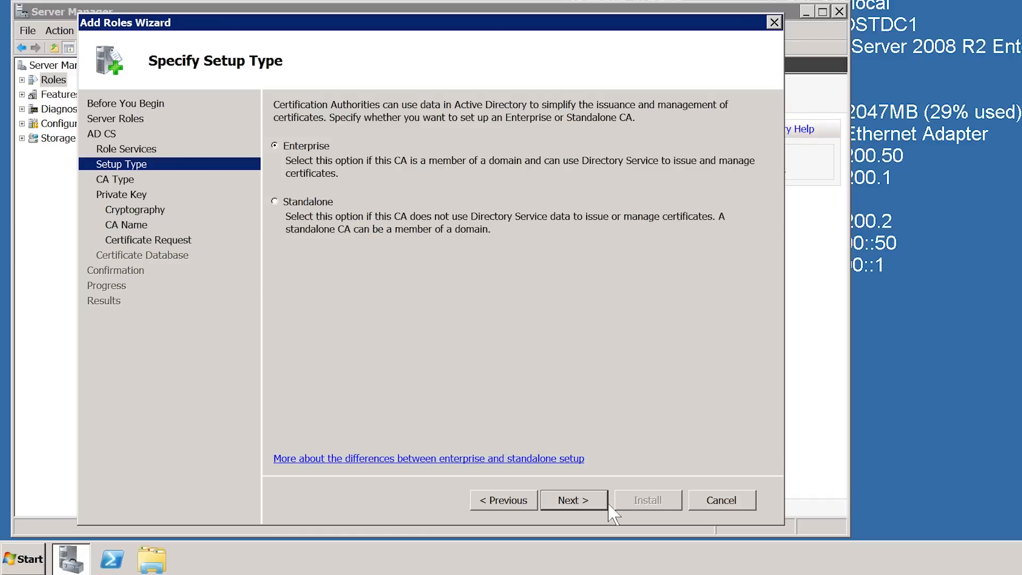
pyautogui.click(283, 207)
pyautogui.click(597, 506)
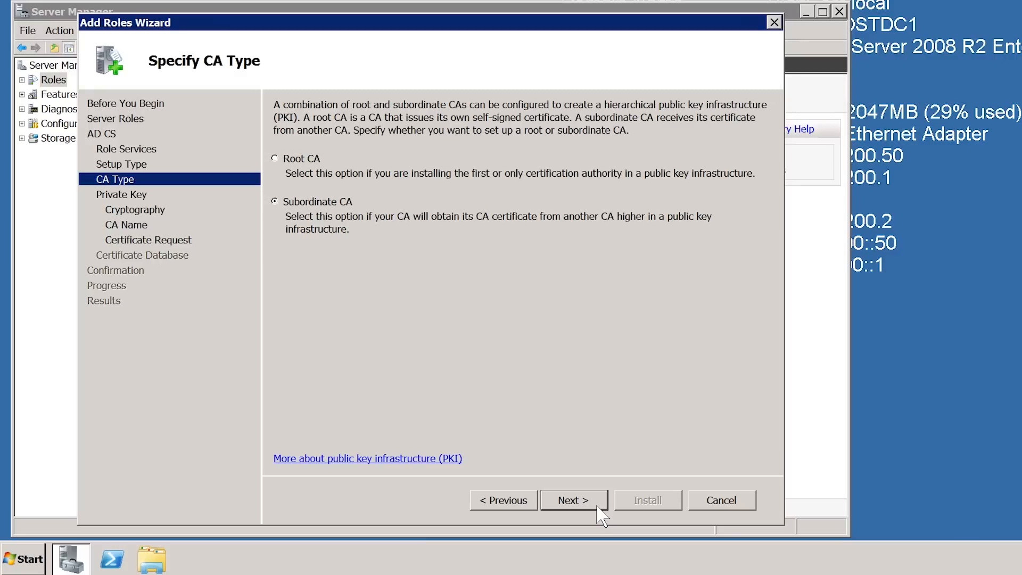
pyautogui.click(281, 161)
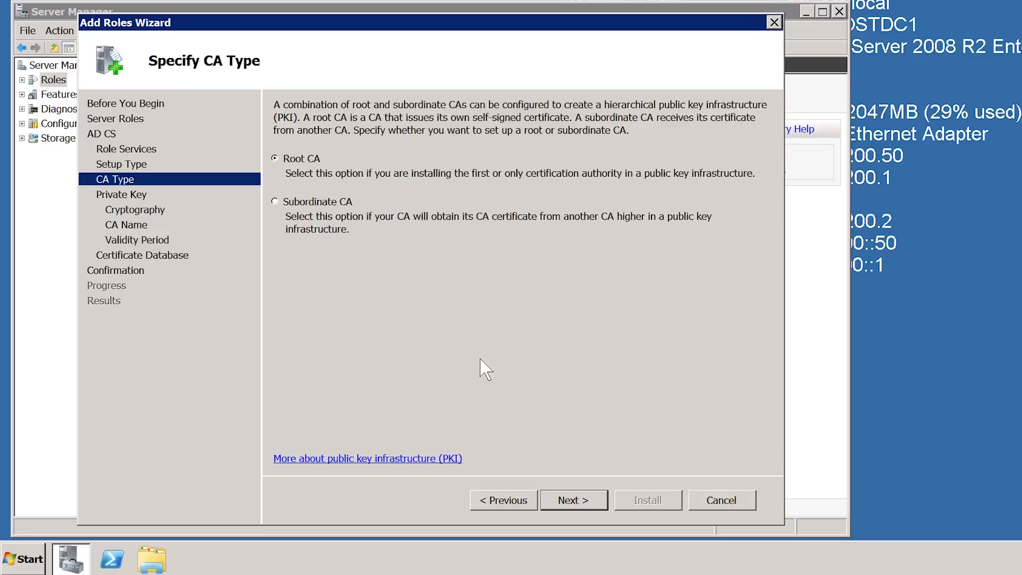
pyautogui.click(610, 507)
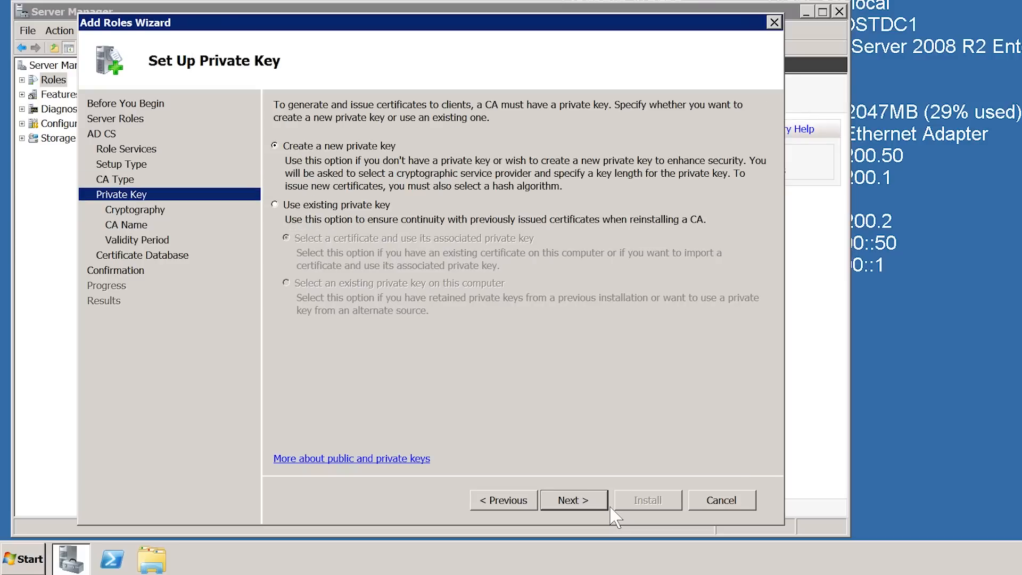
# Accept a new private key and the default cryptography, CA name, 5-year validity period and certificate database settings
pyautogui.click(609, 507)
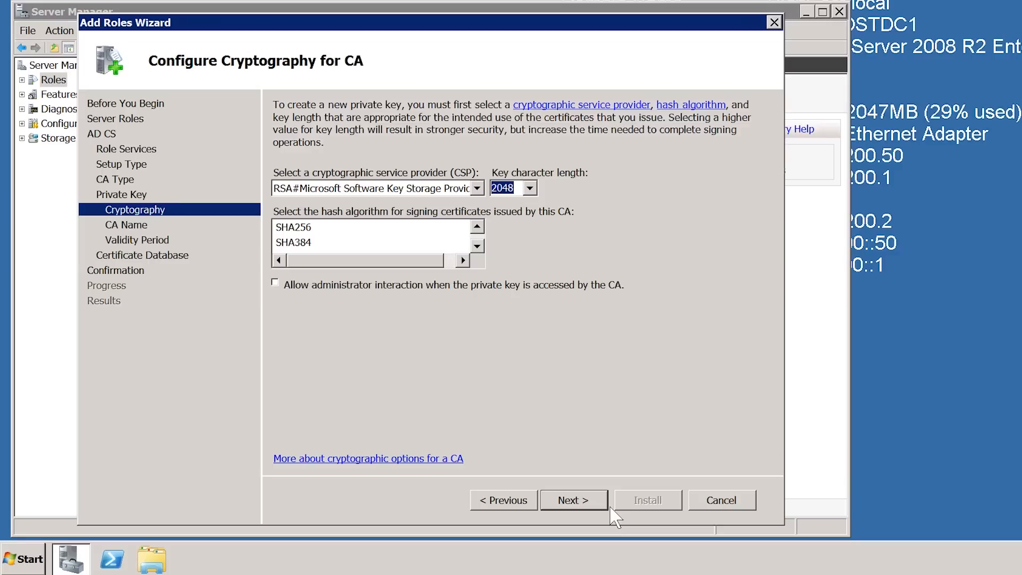
pyautogui.click(609, 507)
pyautogui.click(609, 507)
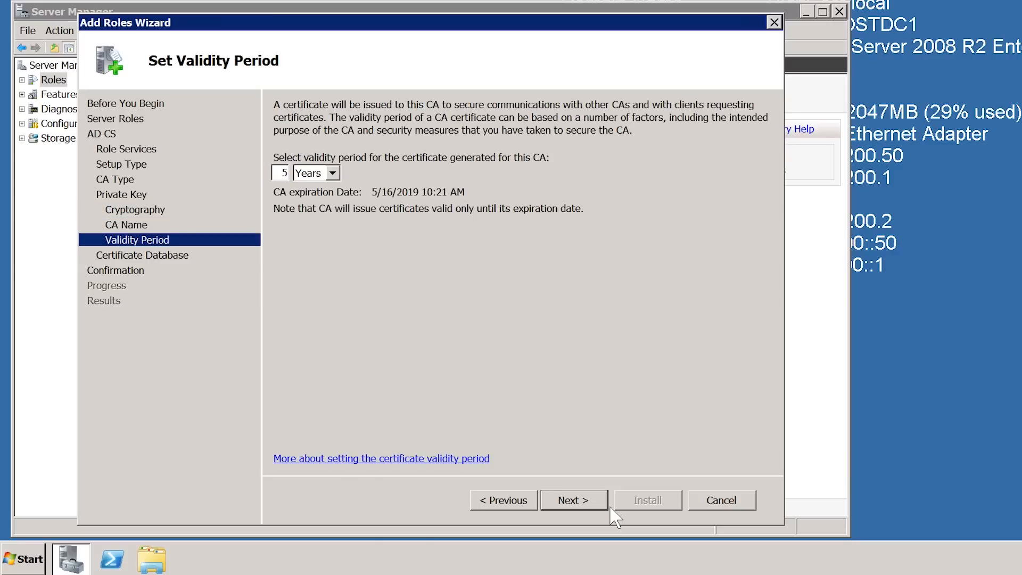
pyautogui.click(610, 507)
pyautogui.click(607, 506)
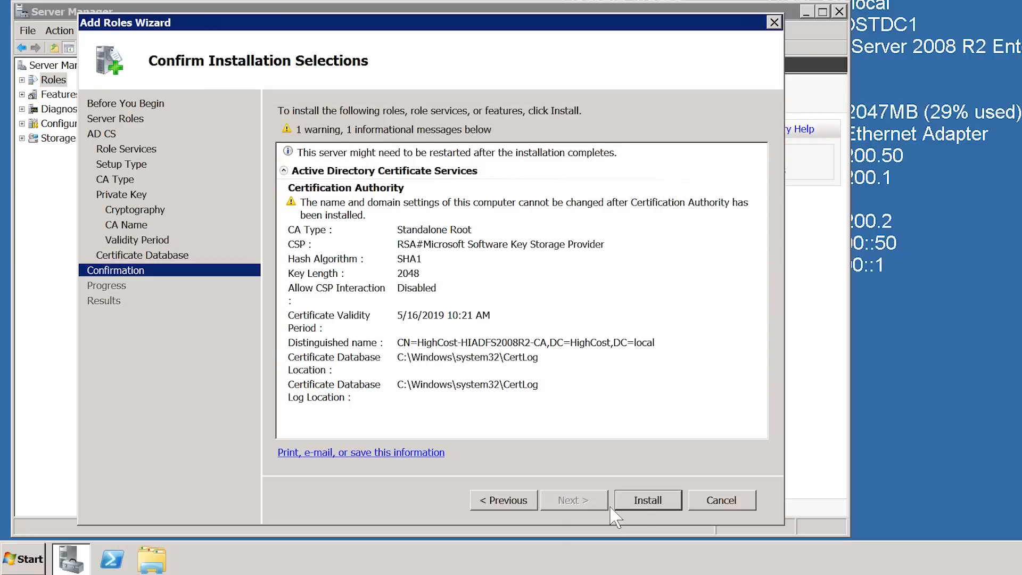
# Install the Certificate Services role, then close the wizard and Server Manager once it completes
pyautogui.click(681, 507)
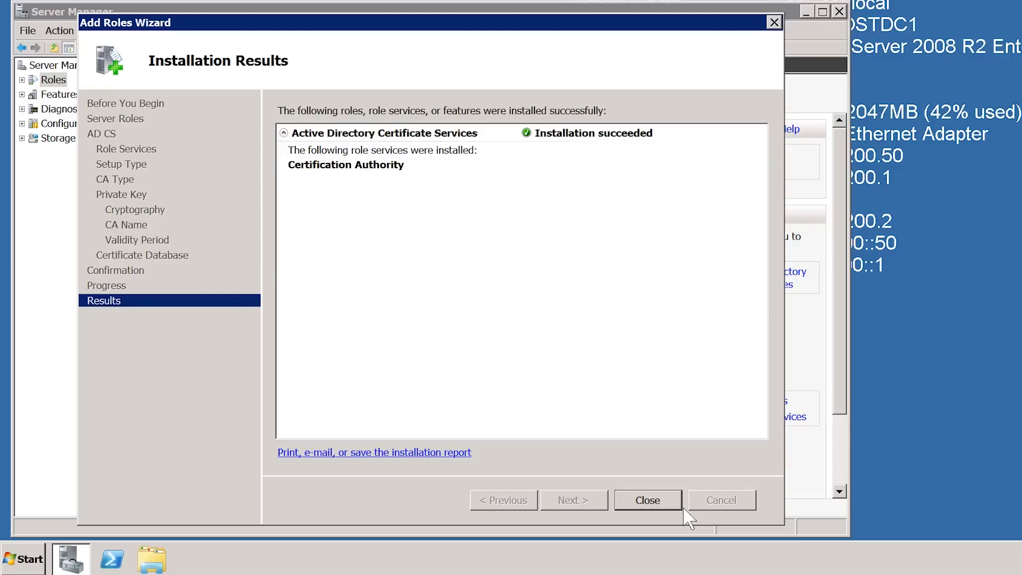
pyautogui.click(681, 506)
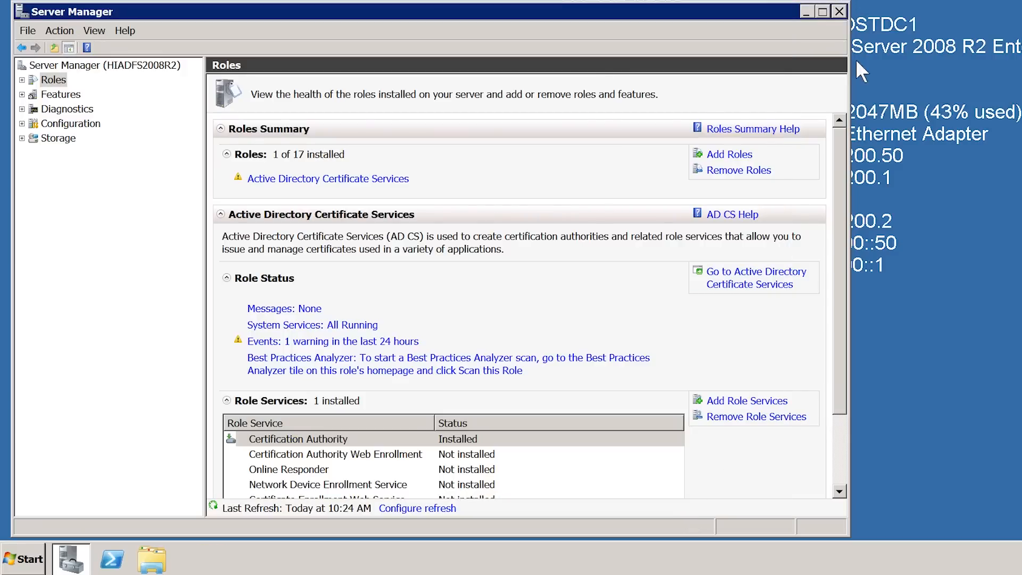
pyautogui.click(840, 11)
# Find mmc among the installed programs and launch an empty management console
pyautogui.click(38, 562)
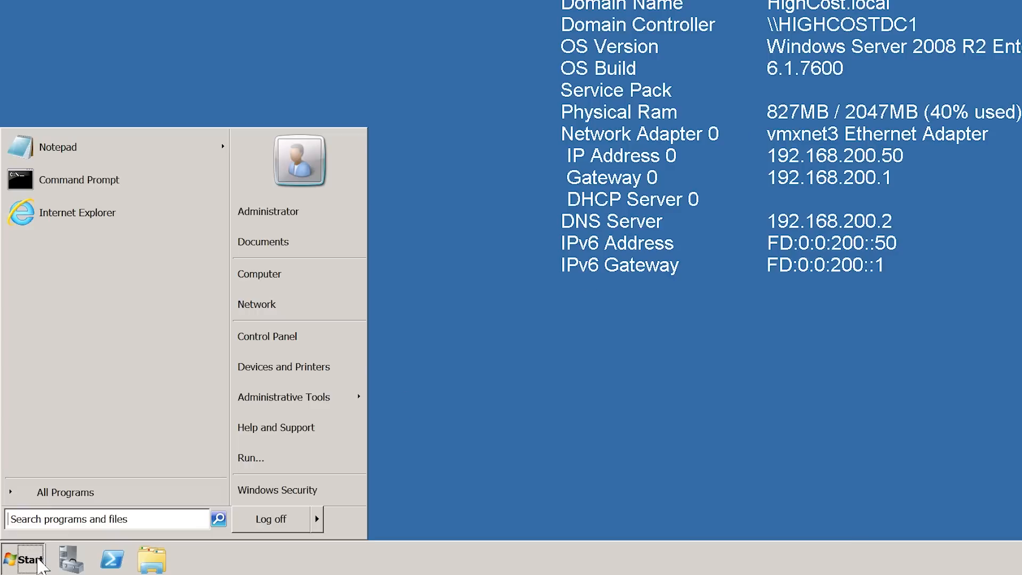
pyautogui.click(67, 526)
pyautogui.write('mmc')
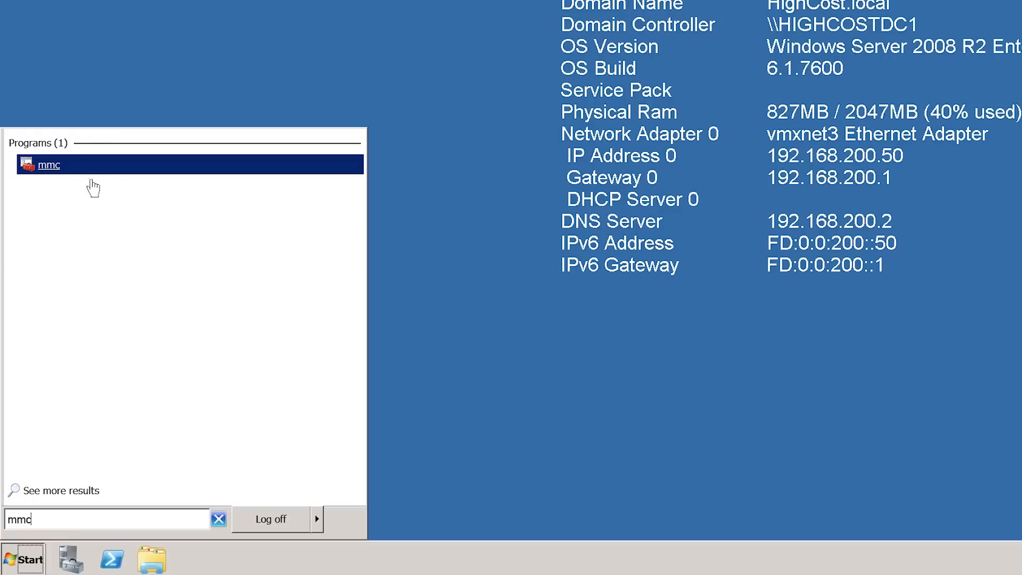
pyautogui.click(105, 179)
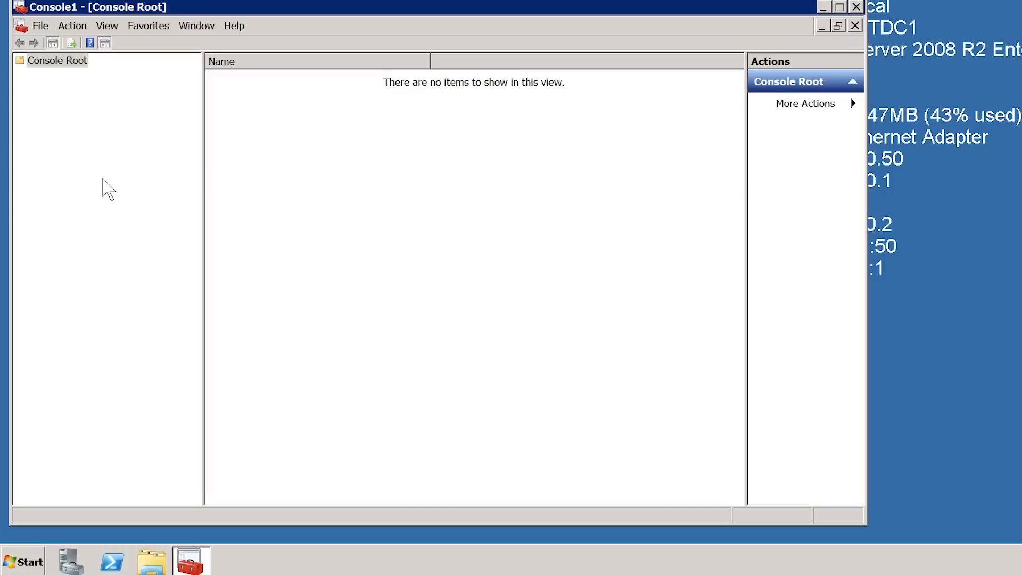
# Add the Certificates snap-in to the console, managing the computer account of the local computer
pyautogui.click(69, 68)
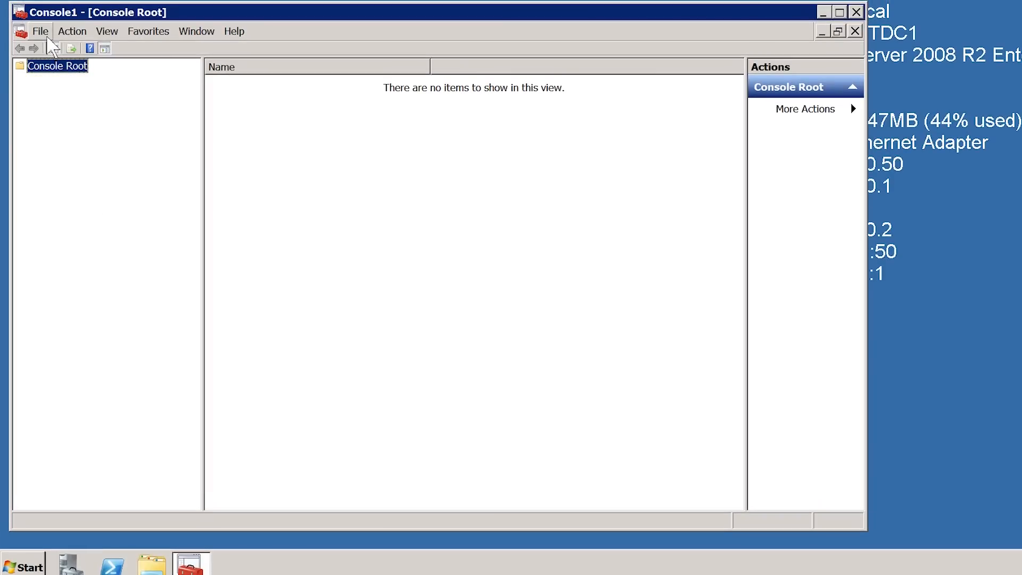
pyautogui.click(41, 30)
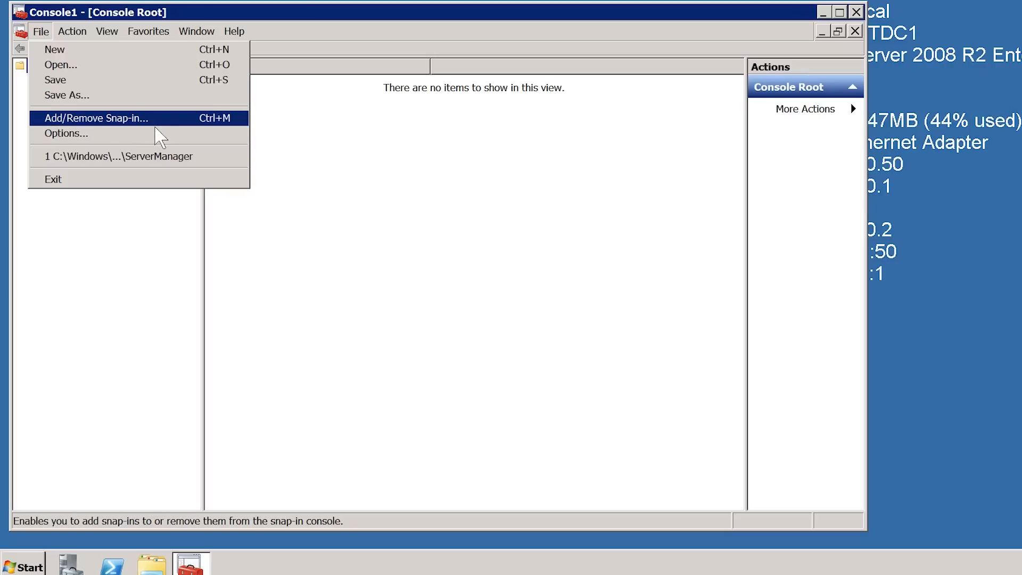
pyautogui.click(155, 121)
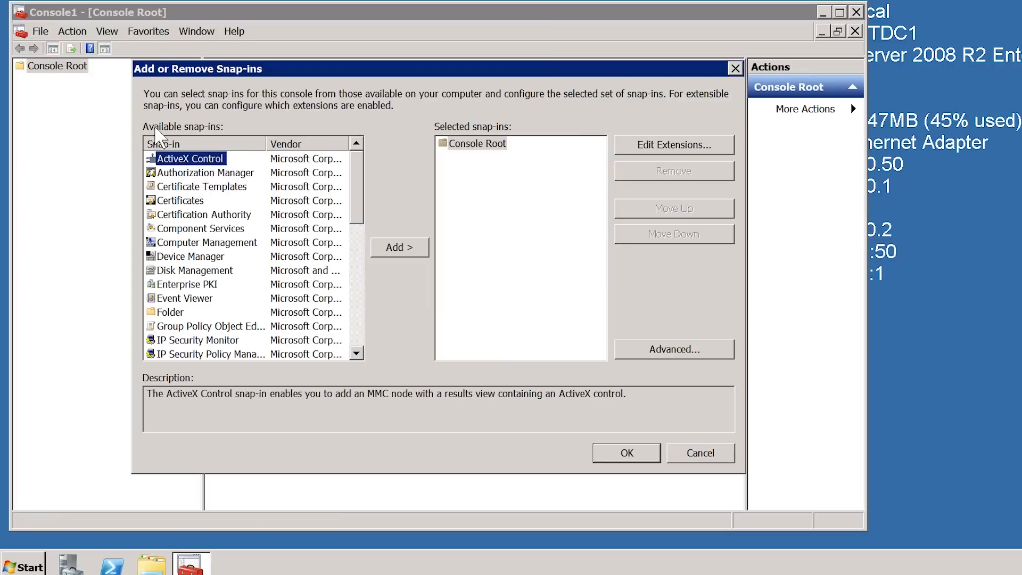
pyautogui.click(160, 201)
pyautogui.click(394, 249)
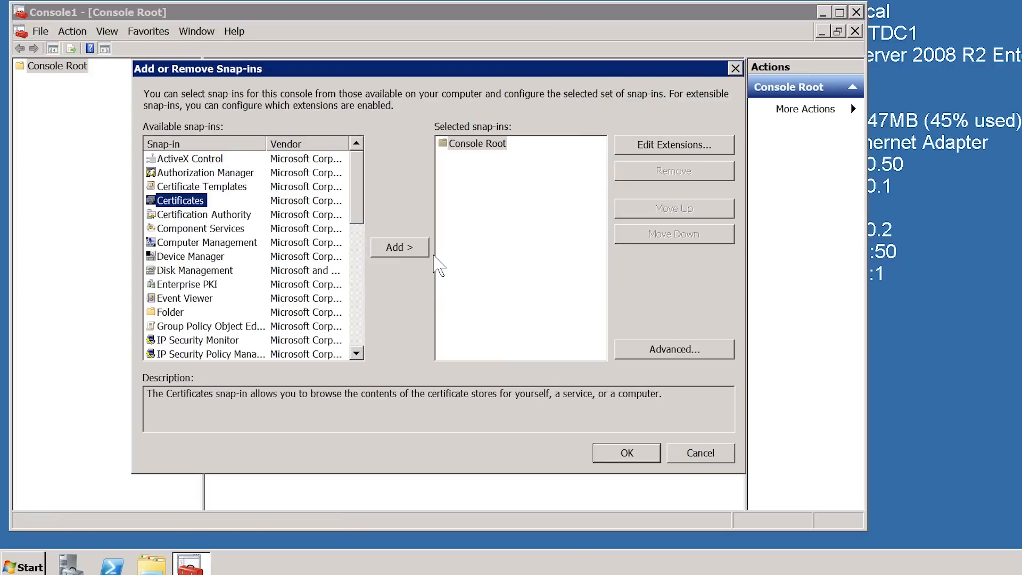
pyautogui.click(226, 181)
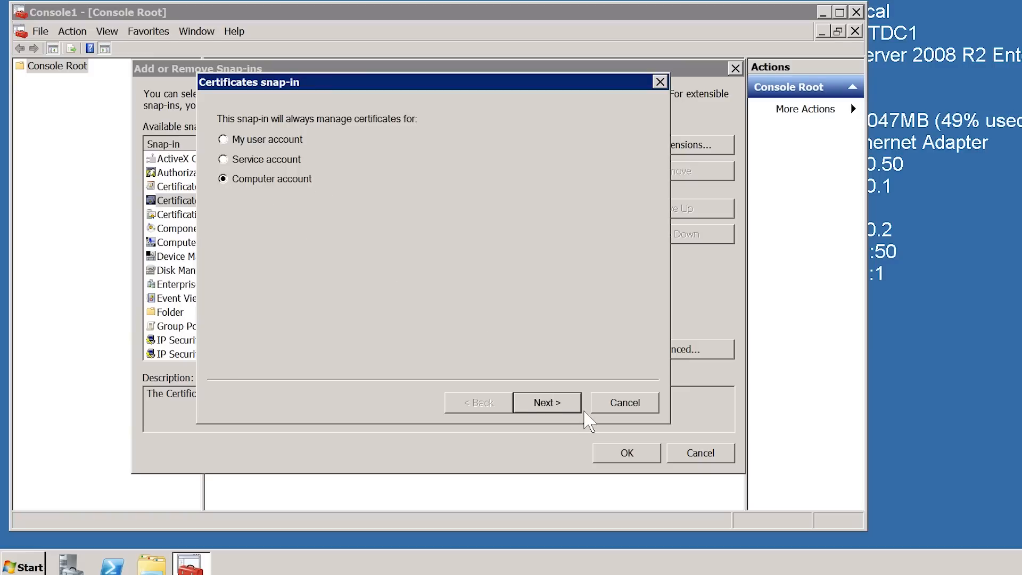
pyautogui.press('Return')
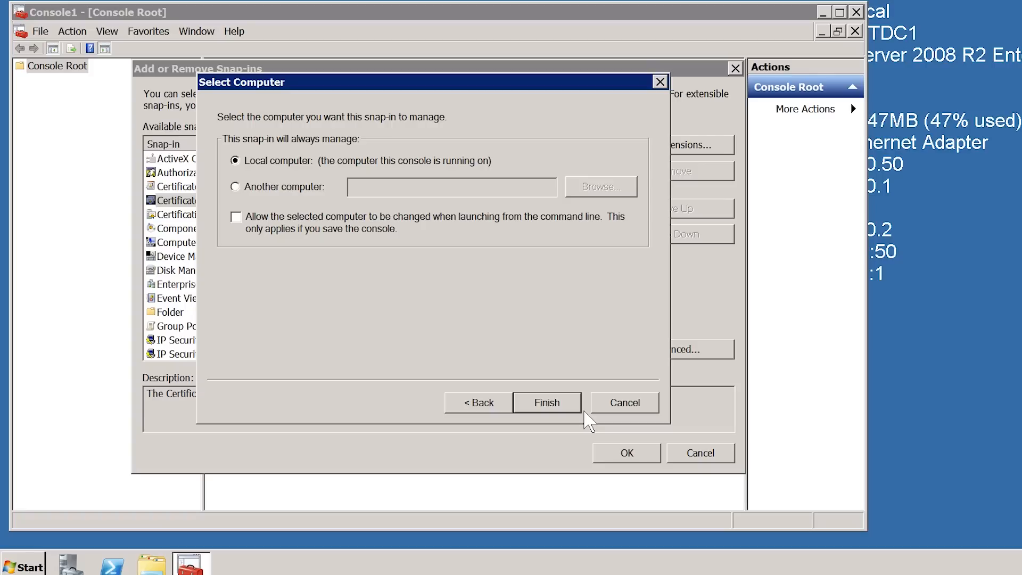
pyautogui.press('Return')
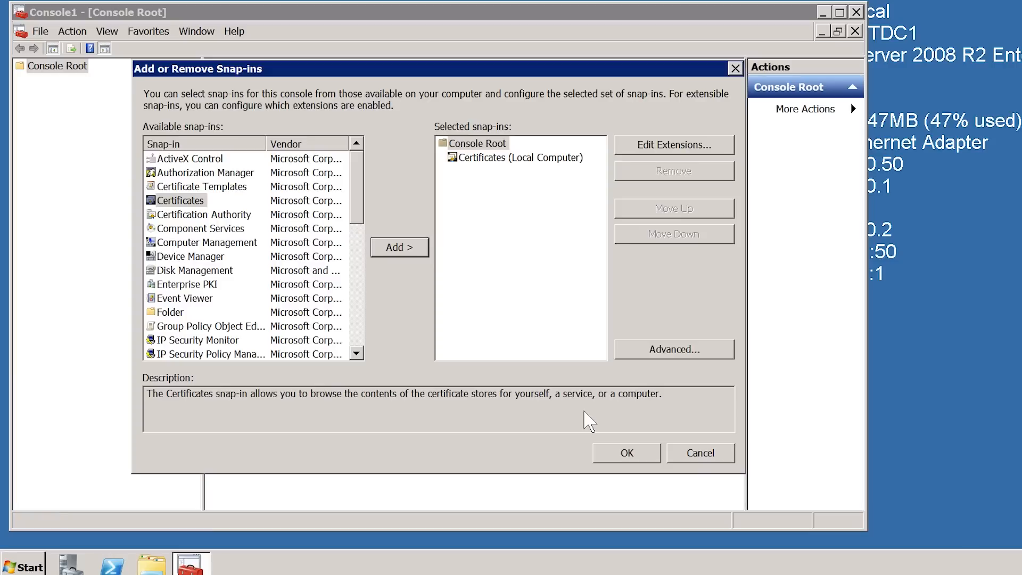
pyautogui.click(656, 459)
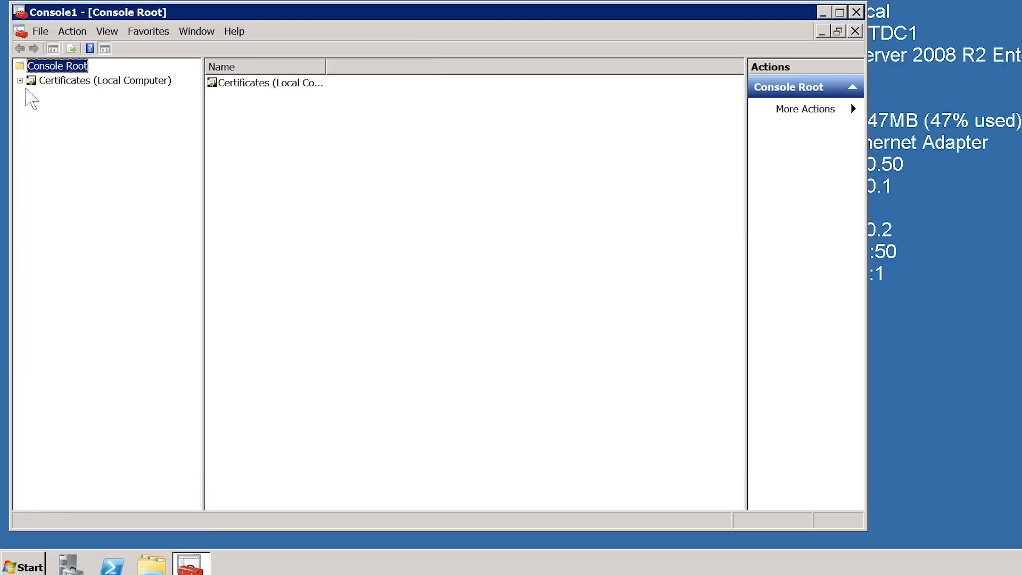
# Start a custom certificate request from the local computer's Personal certificate store
pyautogui.click(19, 80)
pyautogui.click(32, 95)
pyautogui.click(69, 94)
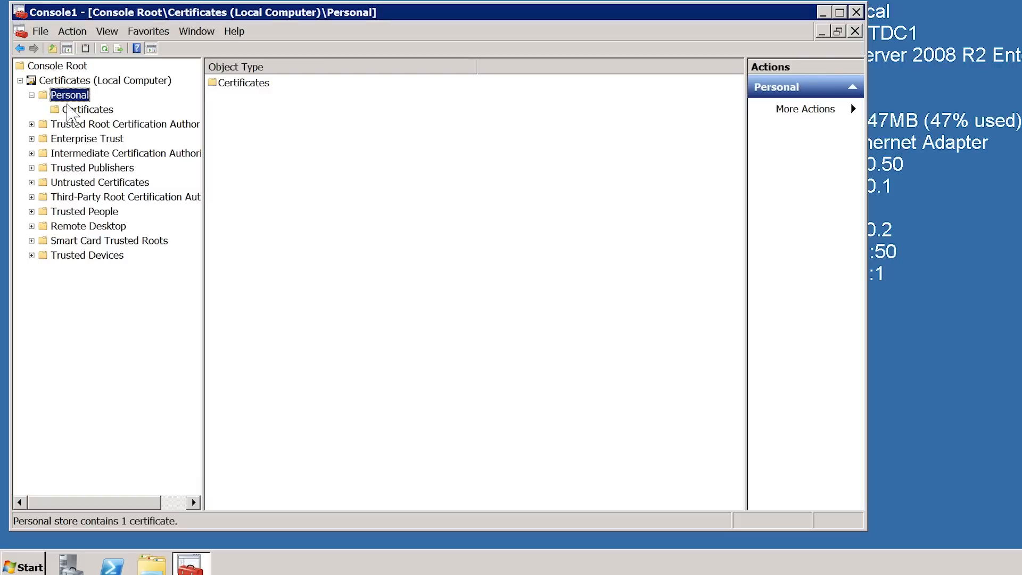
pyautogui.rightClick(80, 96)
pyautogui.moveTo(159, 131)
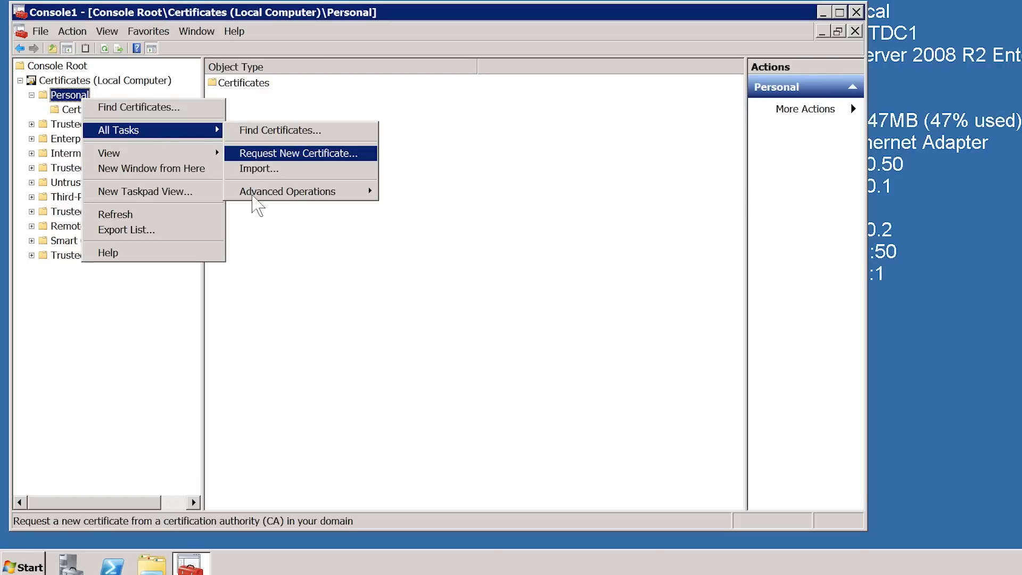
pyautogui.moveTo(253, 196)
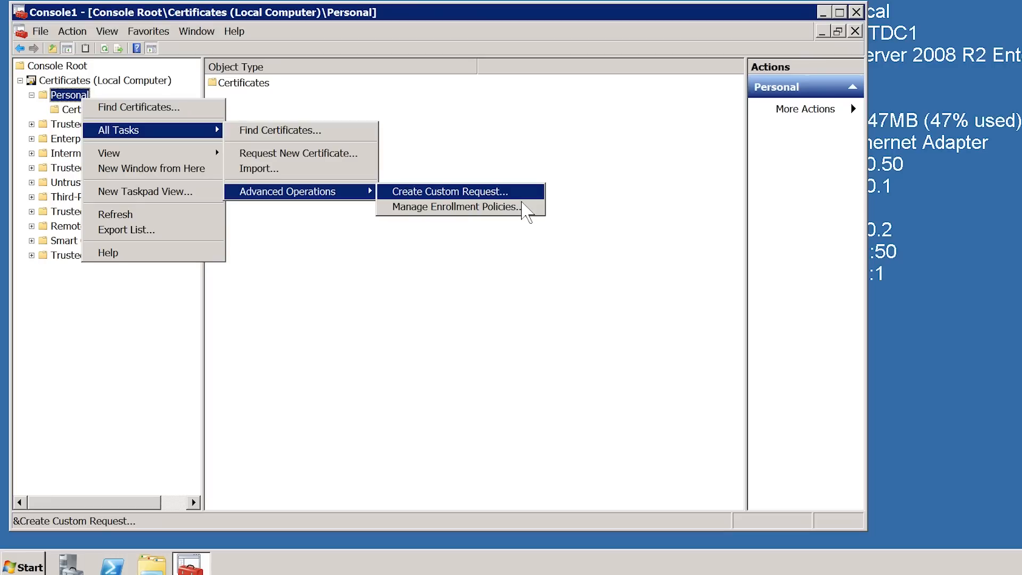
pyautogui.press('Return')
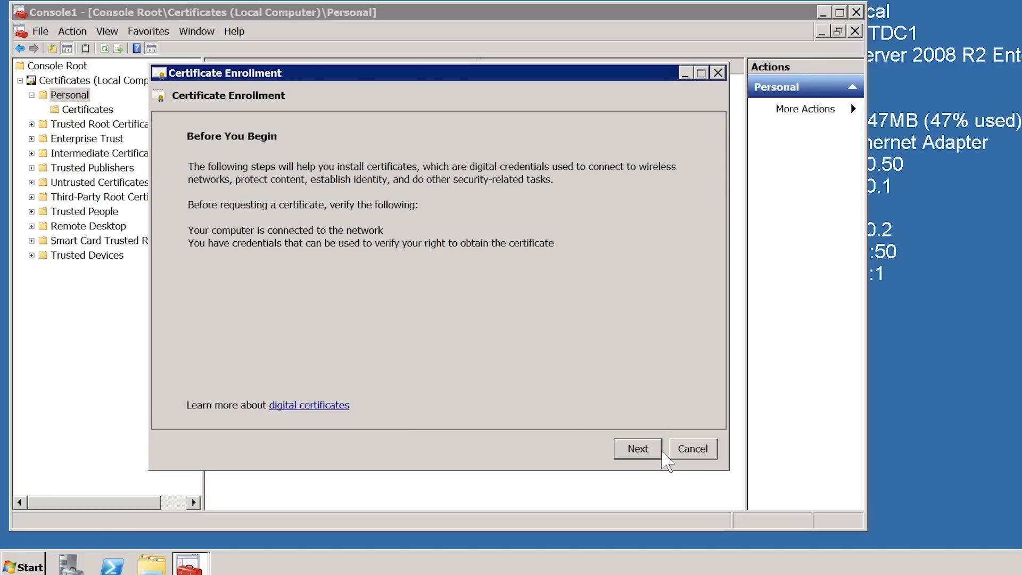
# Proceed without an enrollment policy and choose the (No template) Legacy key template for the custom request
pyautogui.click(662, 452)
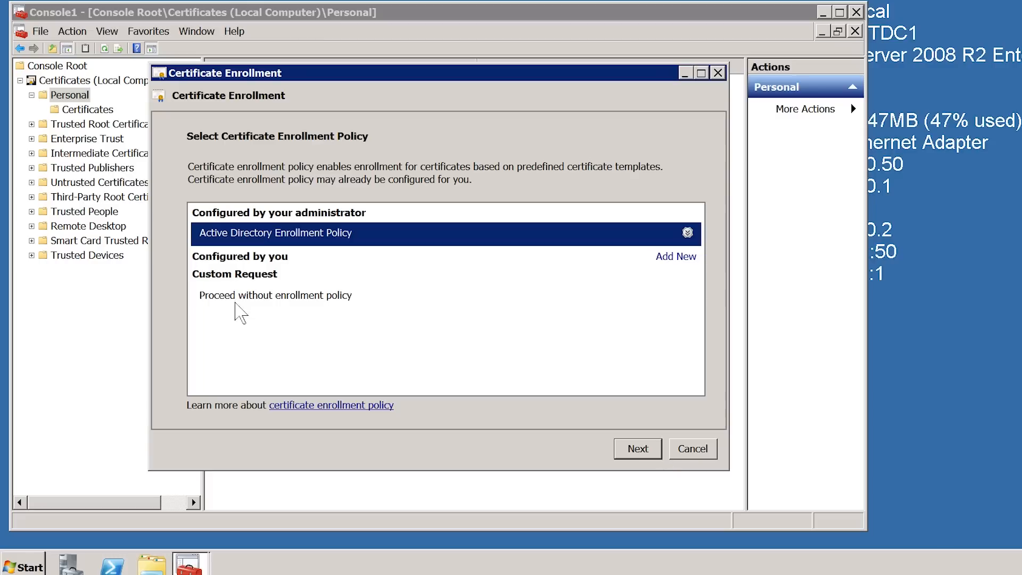
pyautogui.click(213, 298)
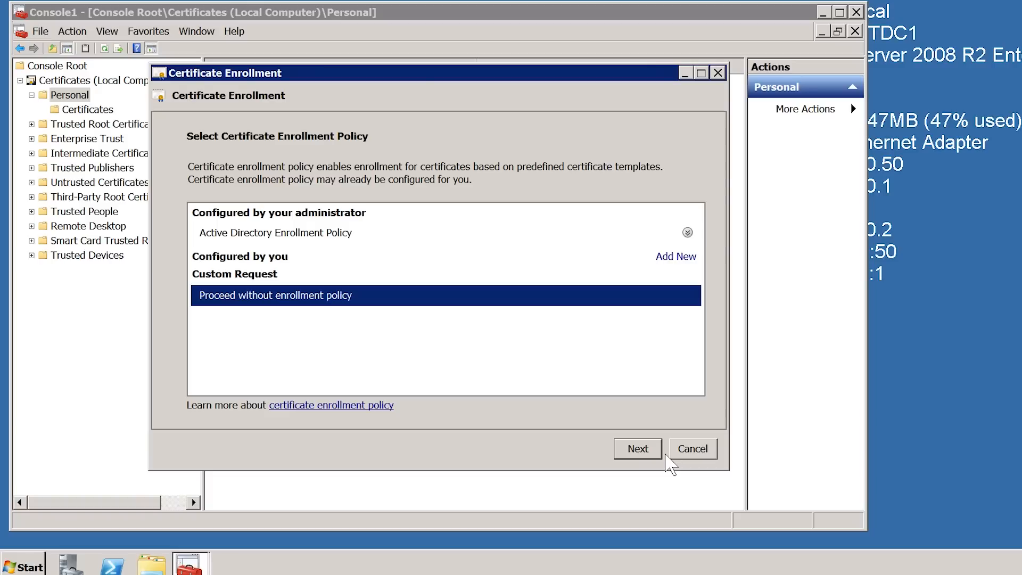
pyautogui.press('Return')
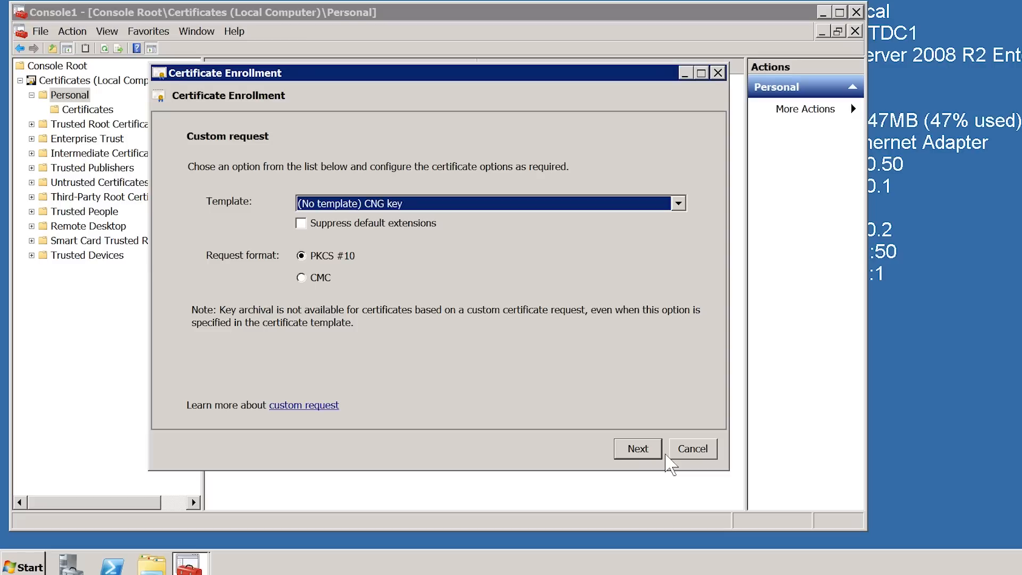
pyautogui.click(678, 203)
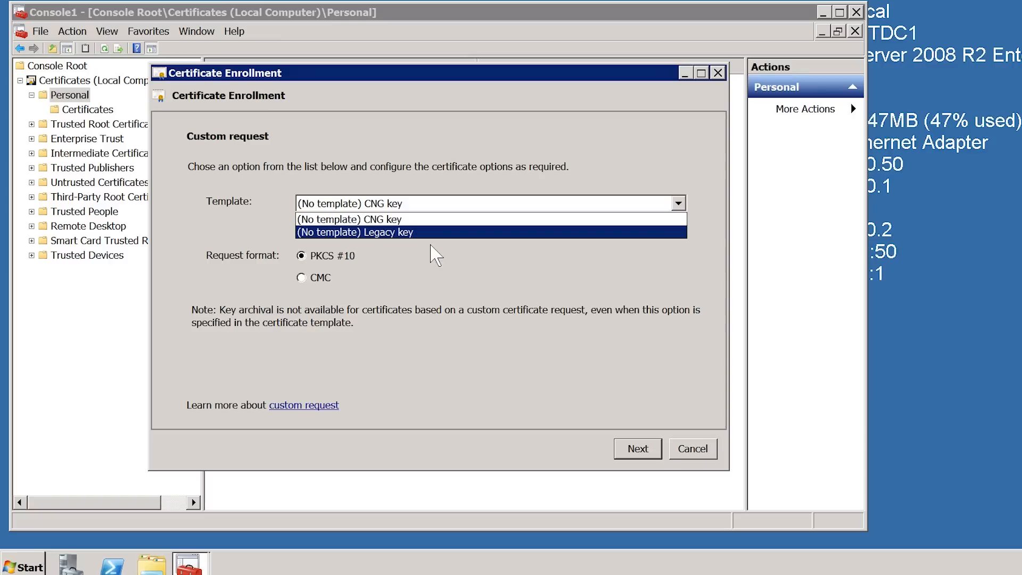
pyautogui.press('Return')
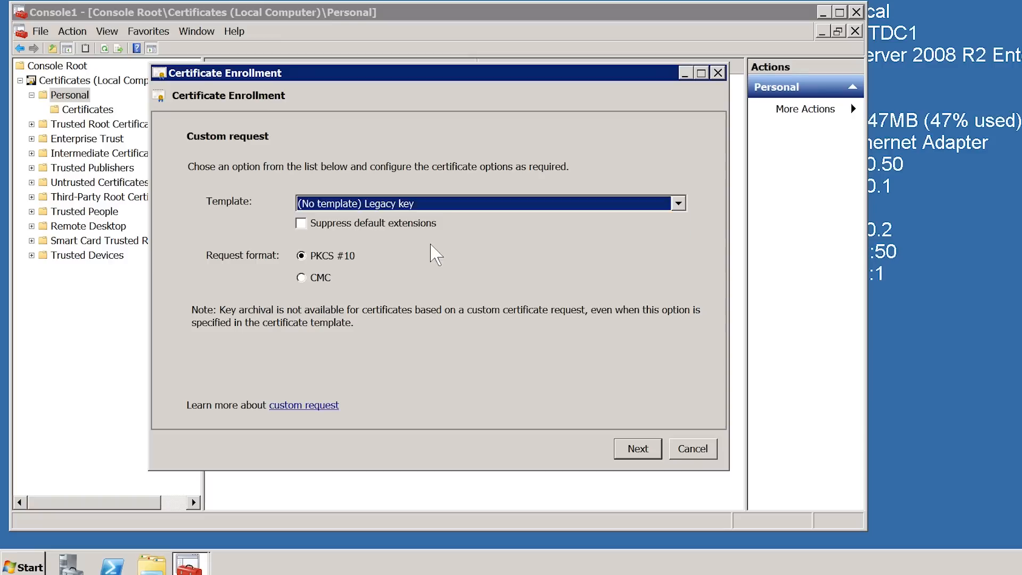
pyautogui.click(656, 458)
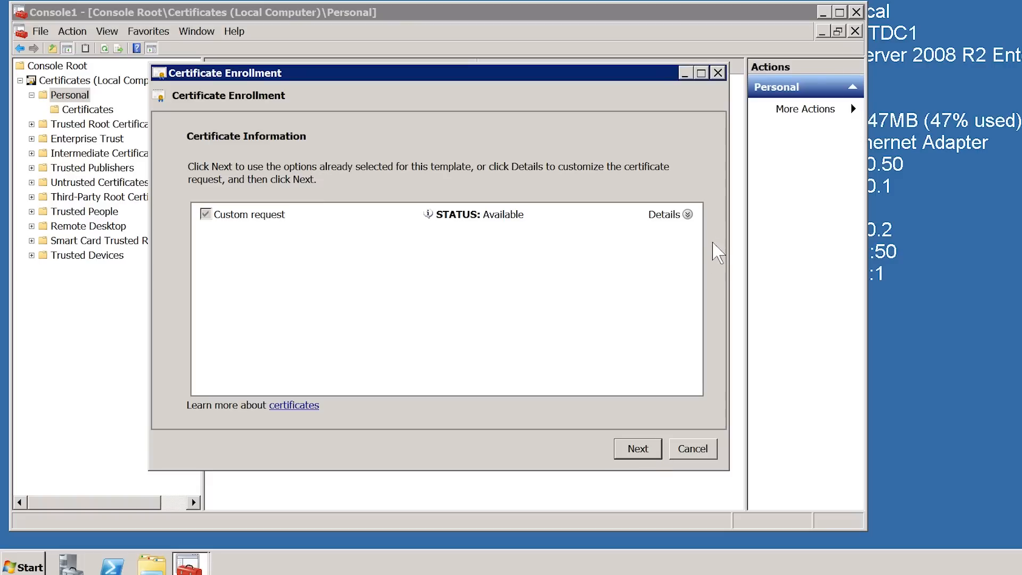
# In the custom request's properties, enter friendly name "HighCostTraining AD FS" and description "High Cost Training Active Directory Federation Services"
pyautogui.click(688, 215)
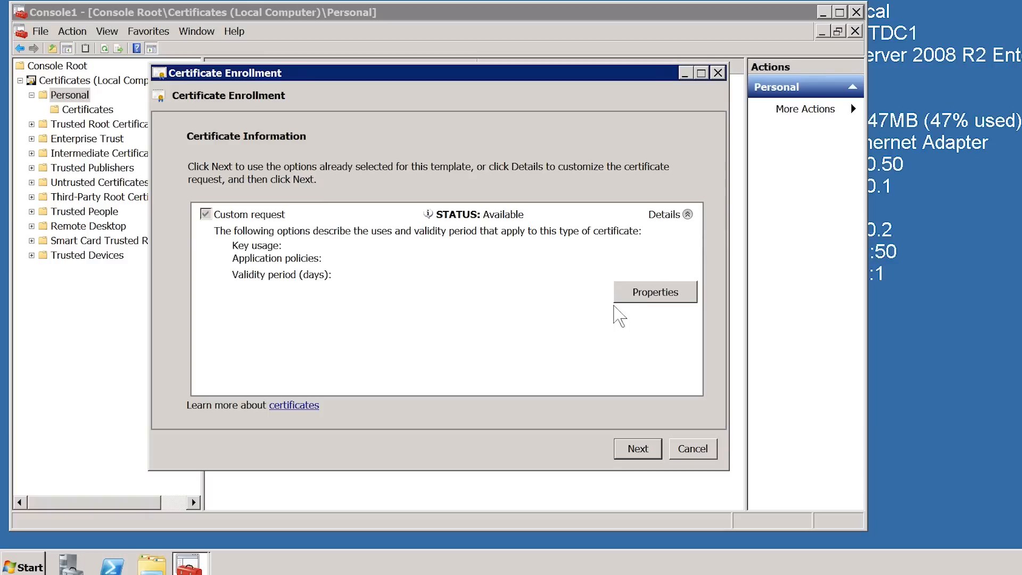
pyautogui.click(692, 303)
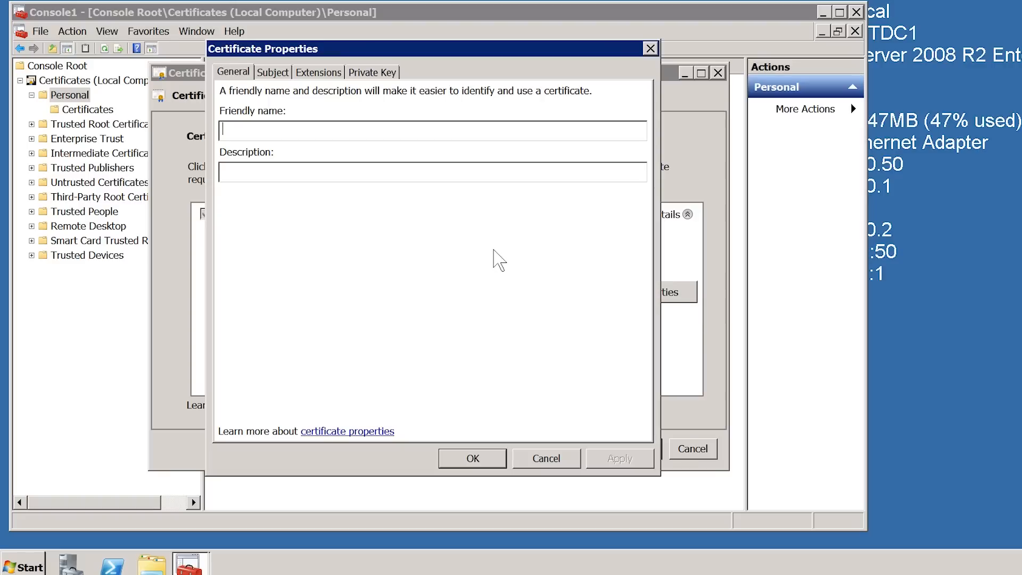
pyautogui.write('HighCostTraining AD FS')
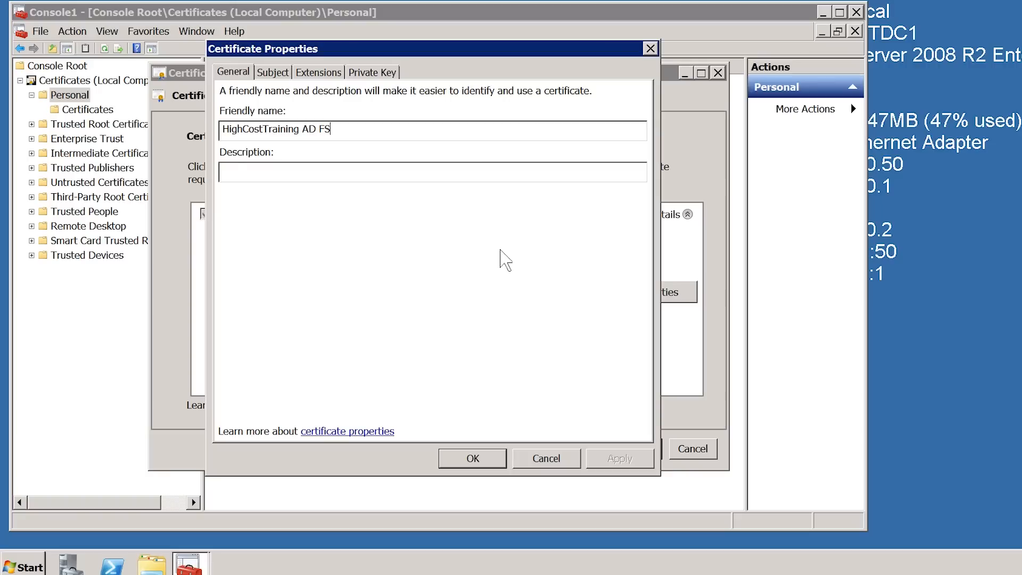
pyautogui.press('Tab')
pyautogui.write('High Cost Training Active Directory Federation Services')
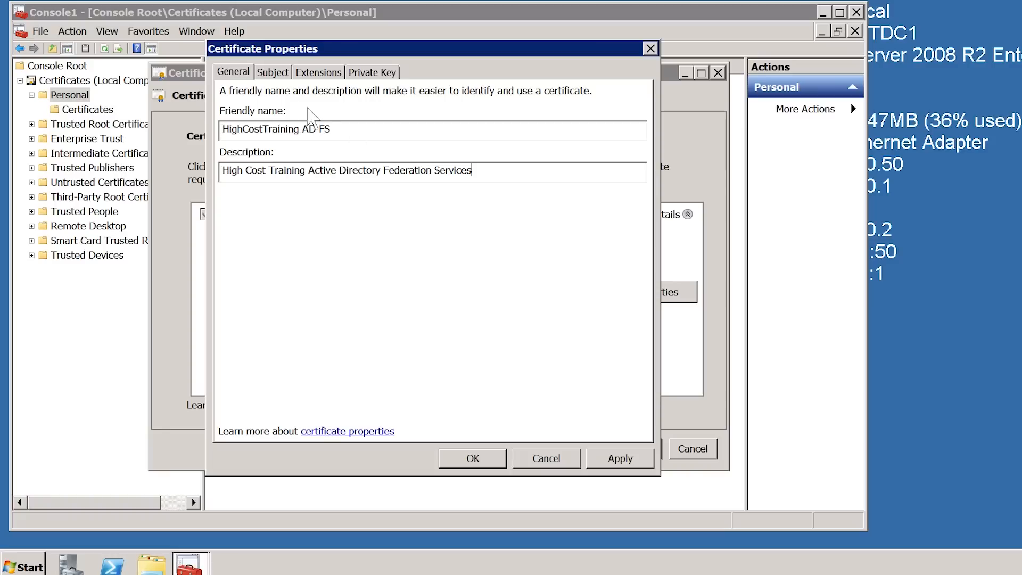
# Add the common name HIADFS2008R2.HighCost.Local as the certificate's subject name
pyautogui.click(272, 77)
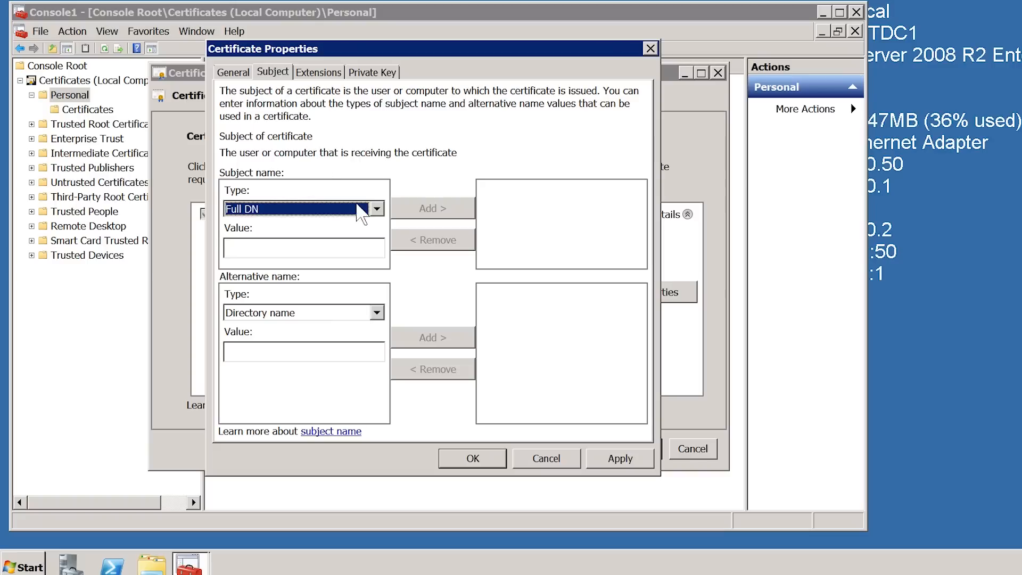
pyautogui.click(376, 210)
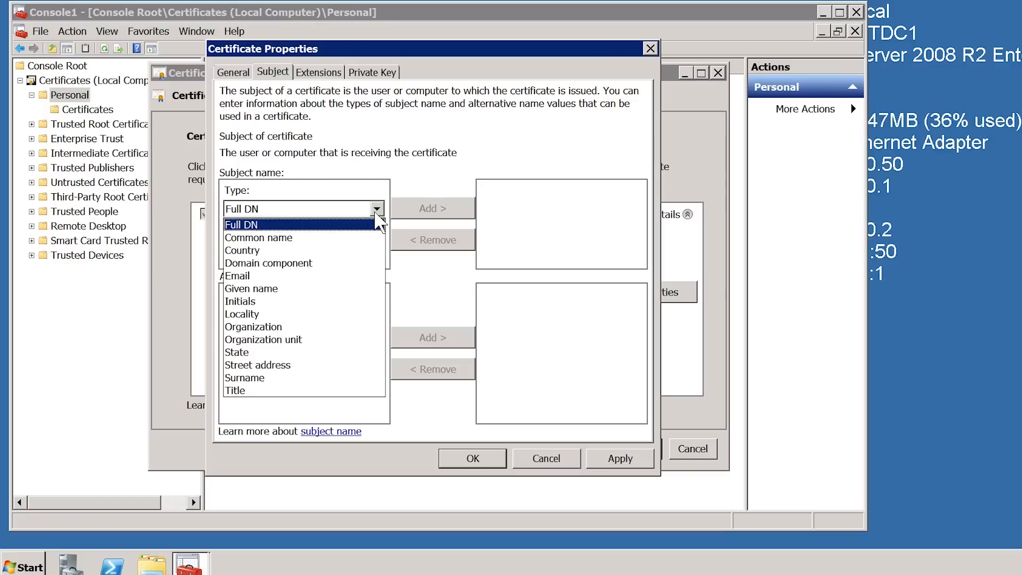
pyautogui.click(312, 240)
pyautogui.click(248, 252)
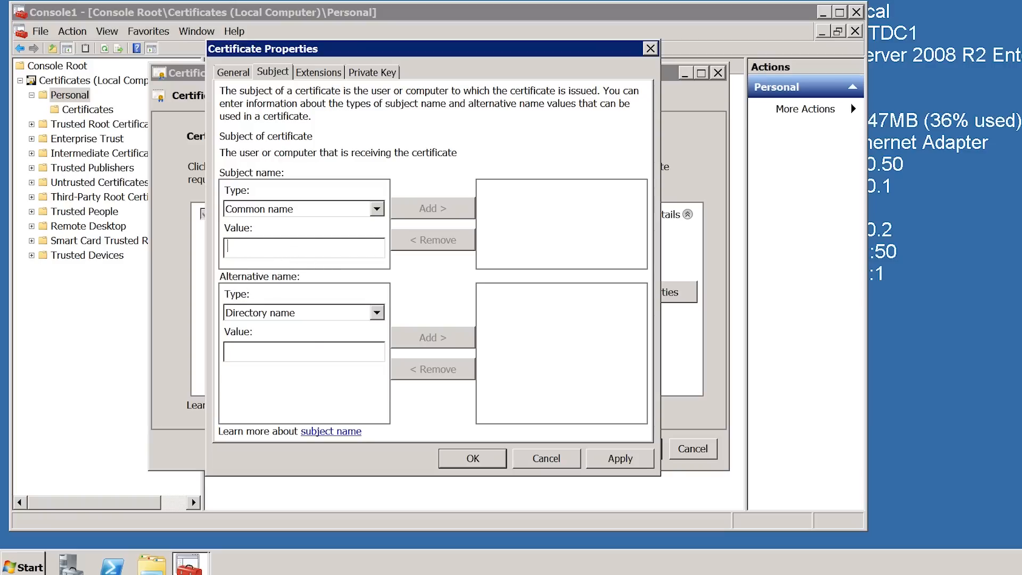
pyautogui.write('HIADFS2008R2.High')
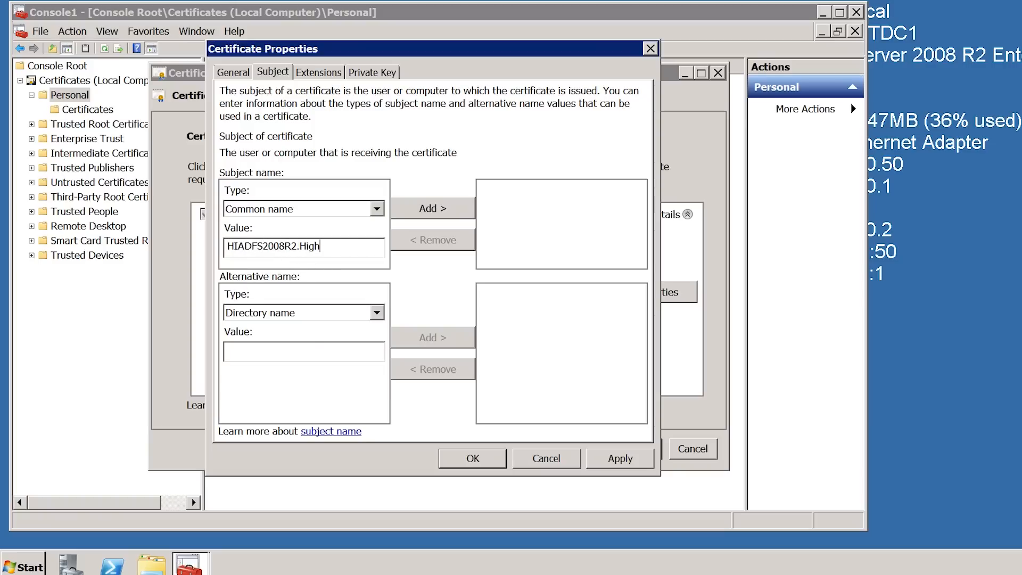
pyautogui.write('Cost.Local')
pyautogui.click(454, 216)
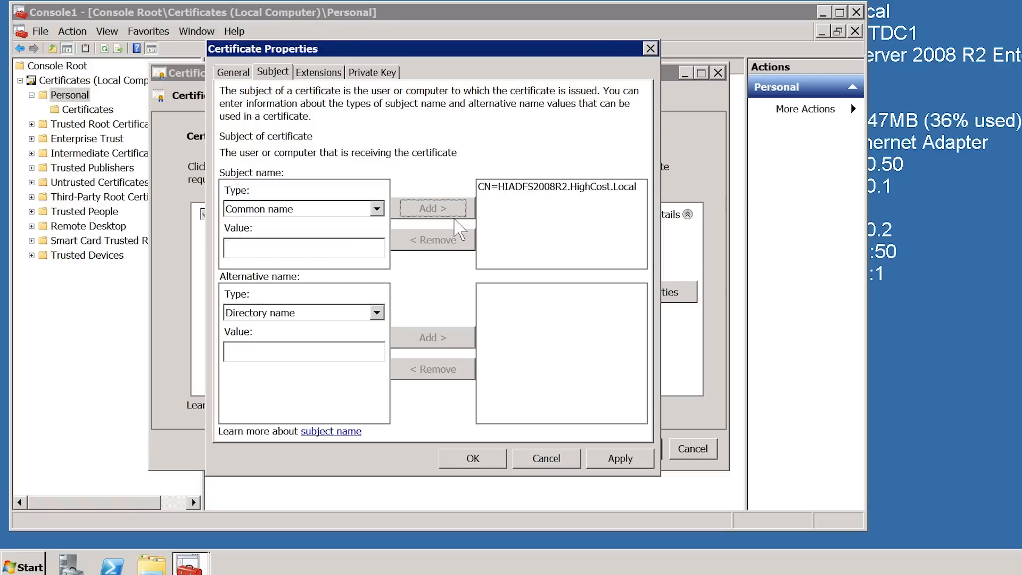
# Add the DNS alternative name HIADFS2008R2.HighCost.Local to the certificate's subject
pyautogui.click(377, 313)
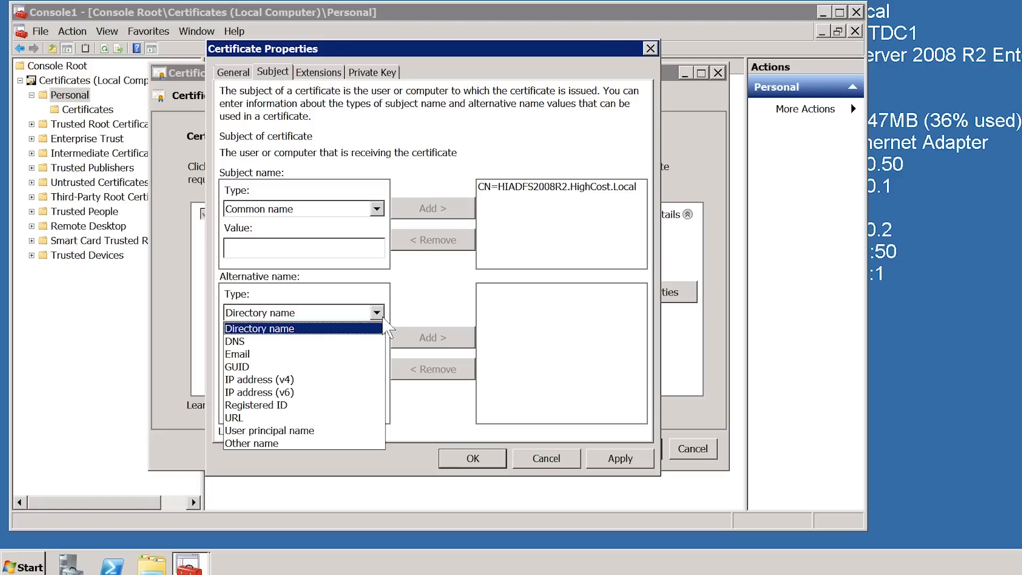
pyautogui.click(304, 338)
pyautogui.click(290, 357)
pyautogui.write('HIA')
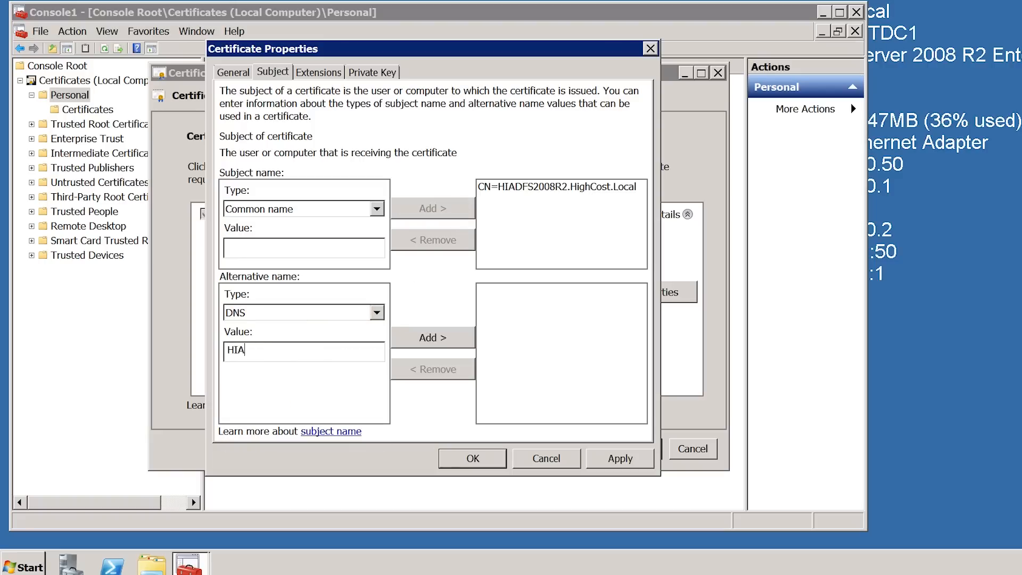
pyautogui.write('DFS2008R2.HighCost.Local')
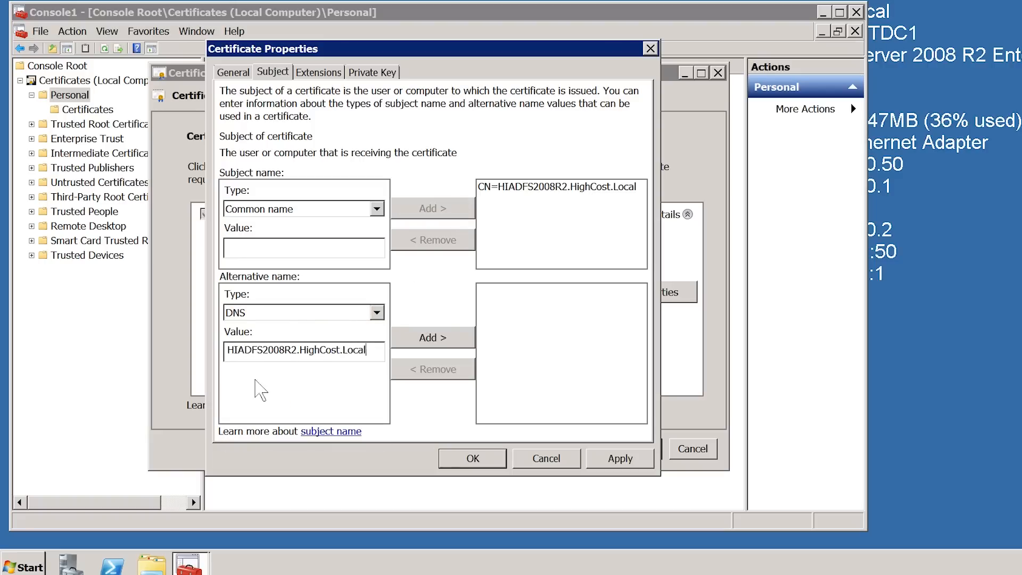
pyautogui.click(437, 344)
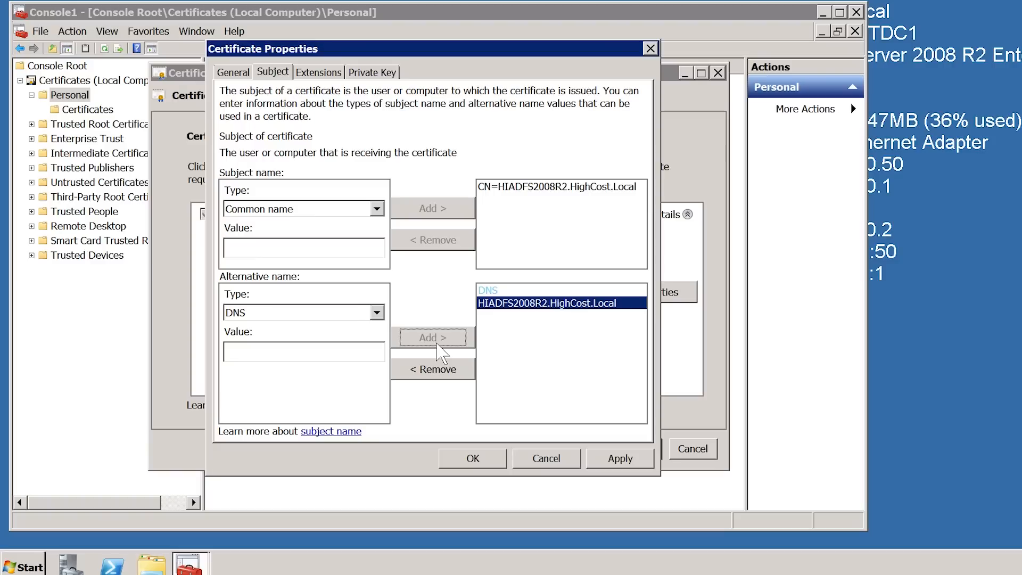
# Add Server Authentication and Client Authentication to the certificate's Extended Key Usage application policies
pyautogui.click(318, 73)
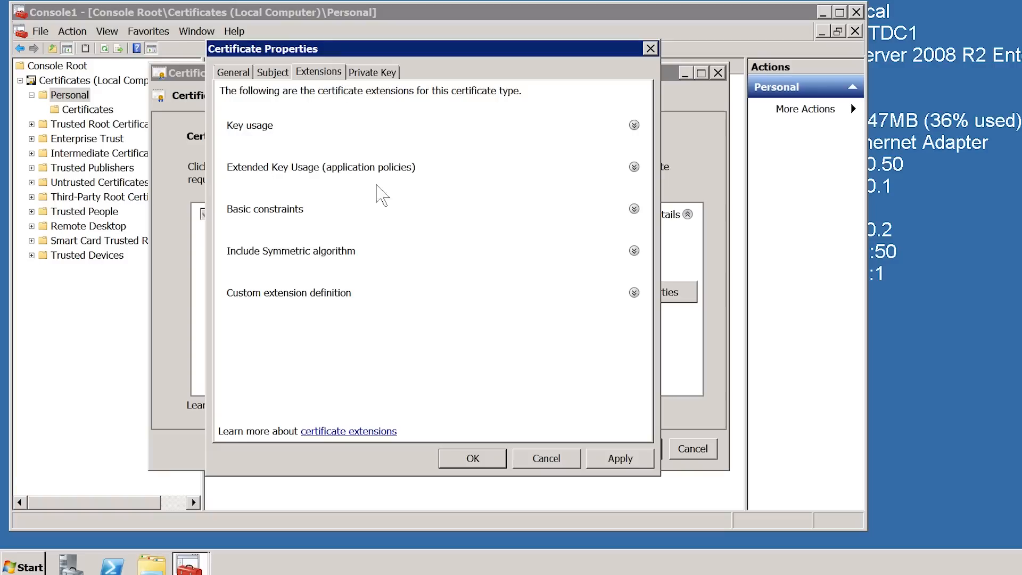
pyautogui.click(634, 167)
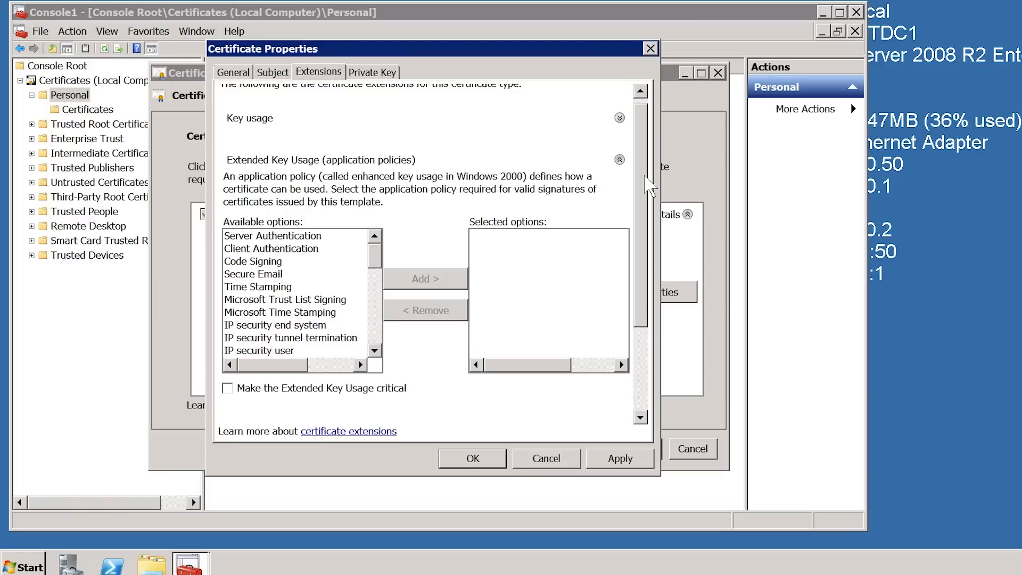
pyautogui.click(248, 237)
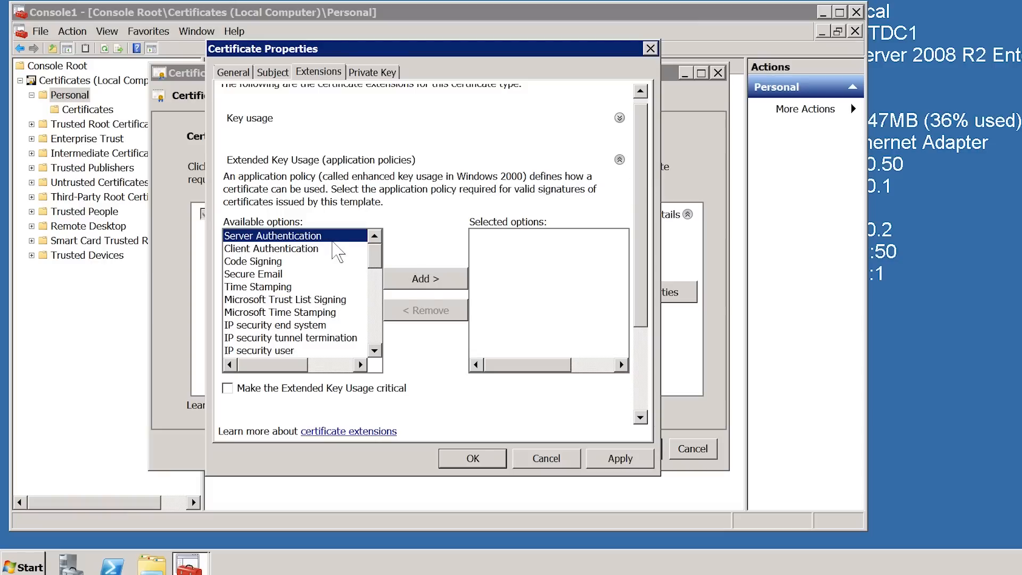
pyautogui.click(420, 278)
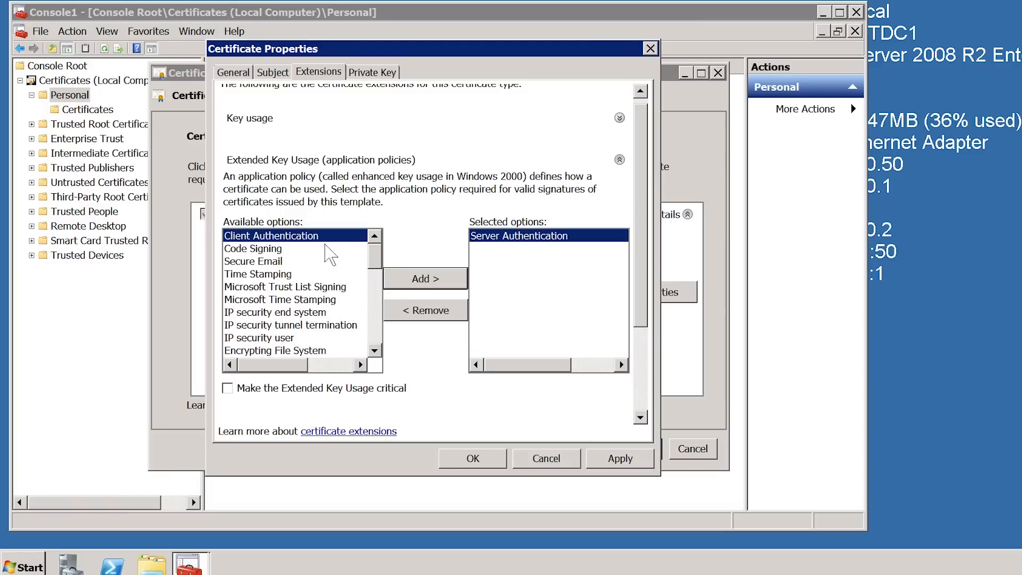
pyautogui.click(434, 282)
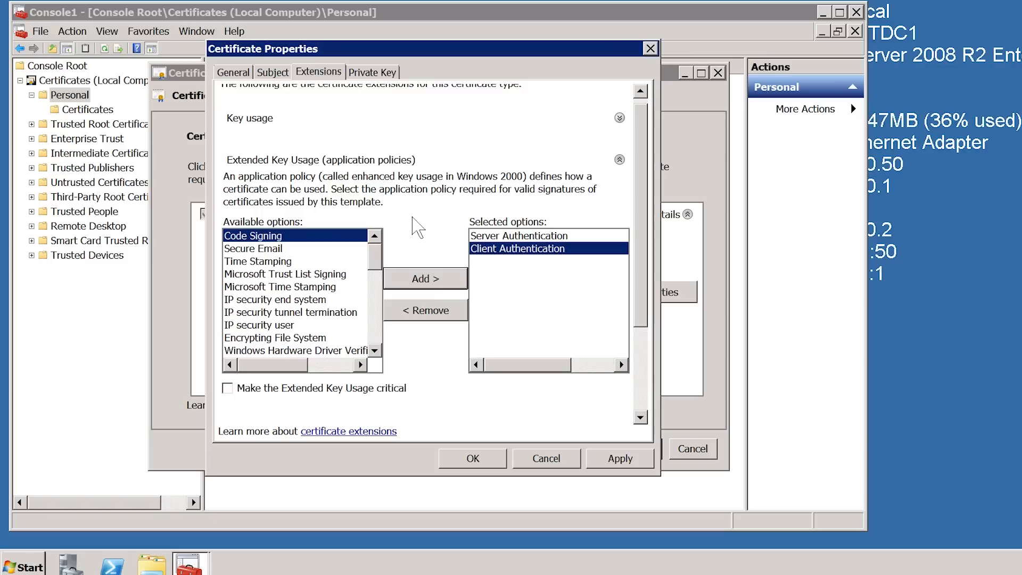
# Set the private key size to 2048, make the private key exportable, and accept the certificate properties
pyautogui.click(368, 75)
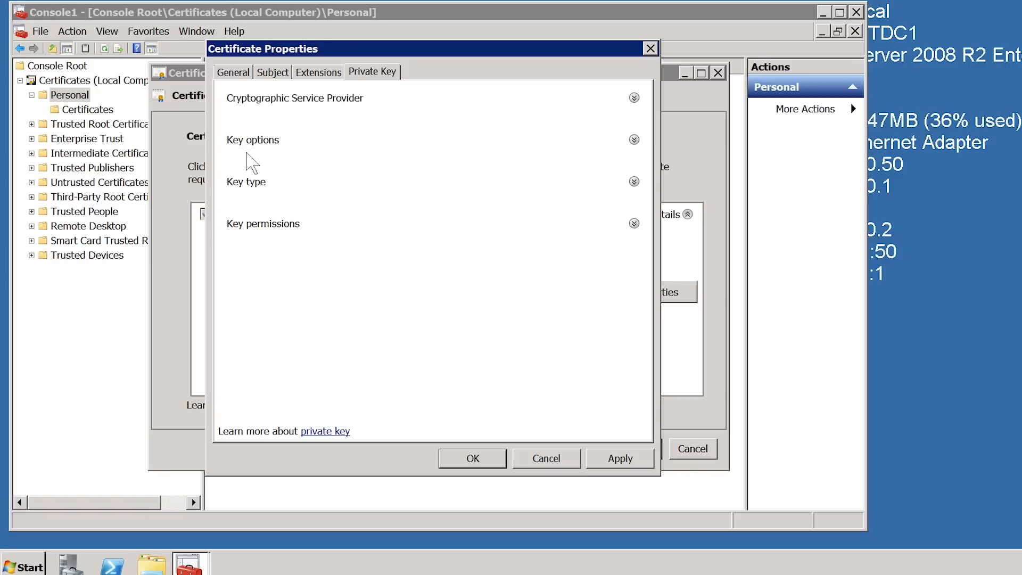
pyautogui.click(638, 144)
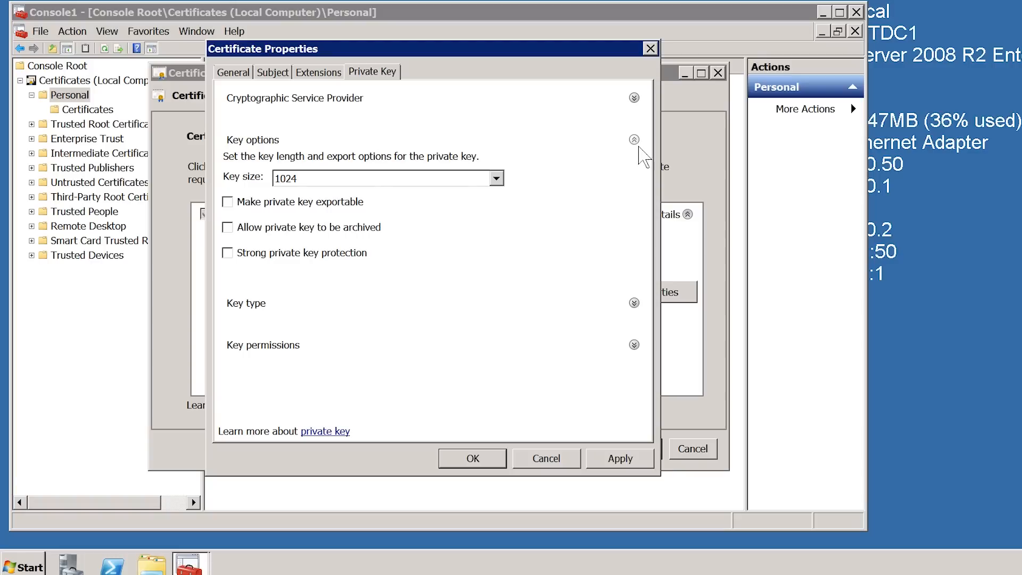
pyautogui.click(504, 181)
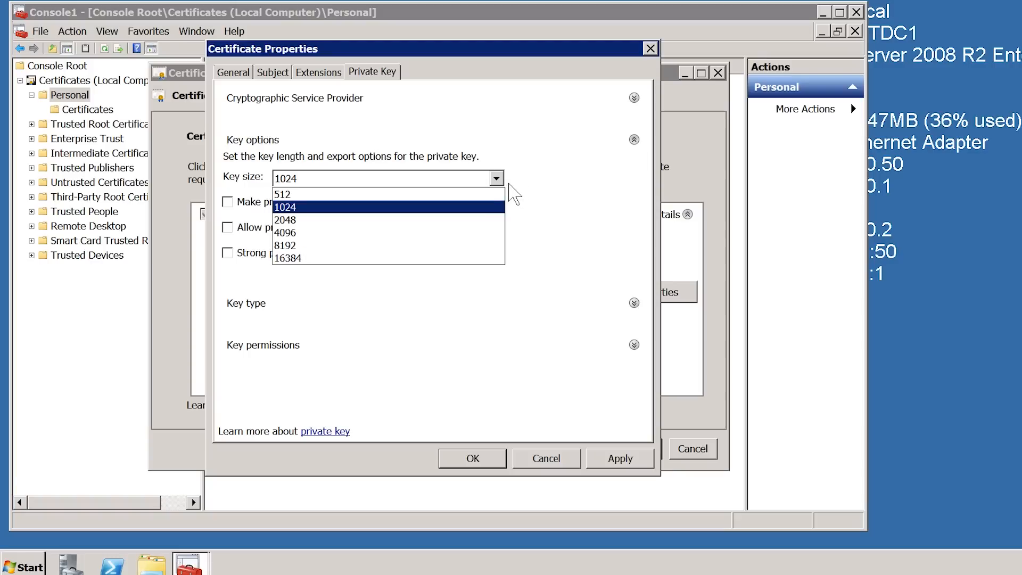
pyautogui.click(309, 222)
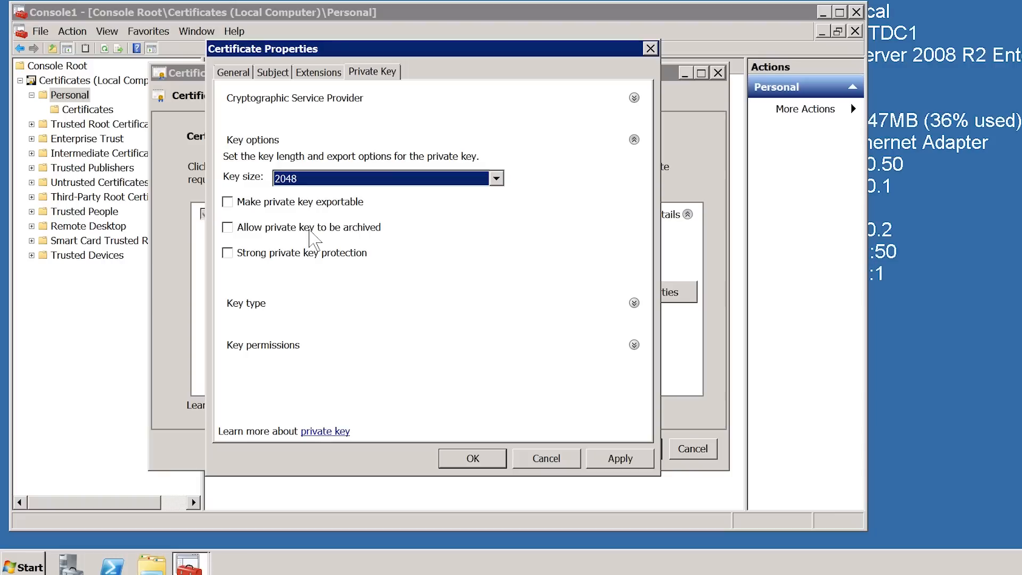
pyautogui.click(230, 203)
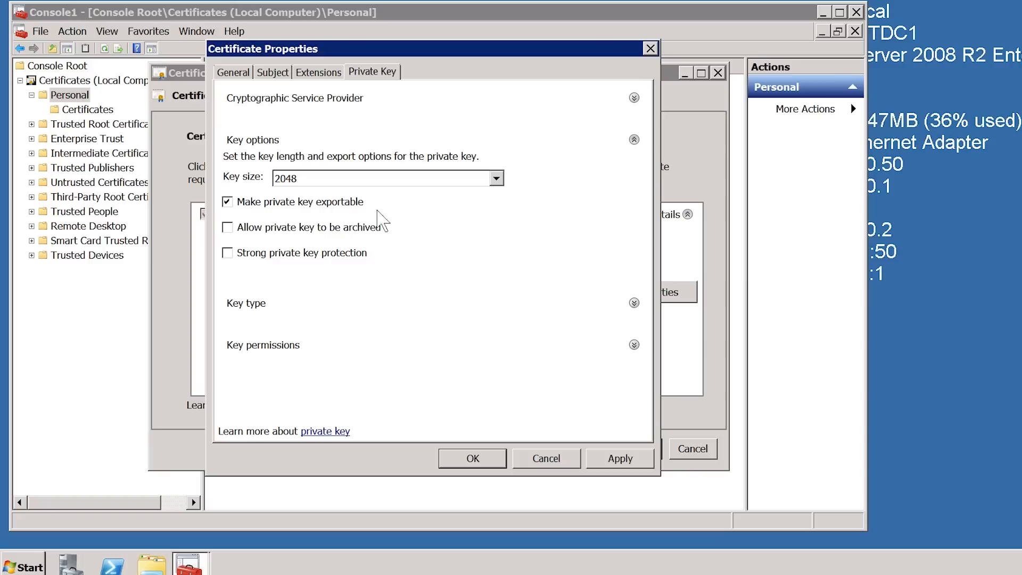
pyautogui.click(461, 461)
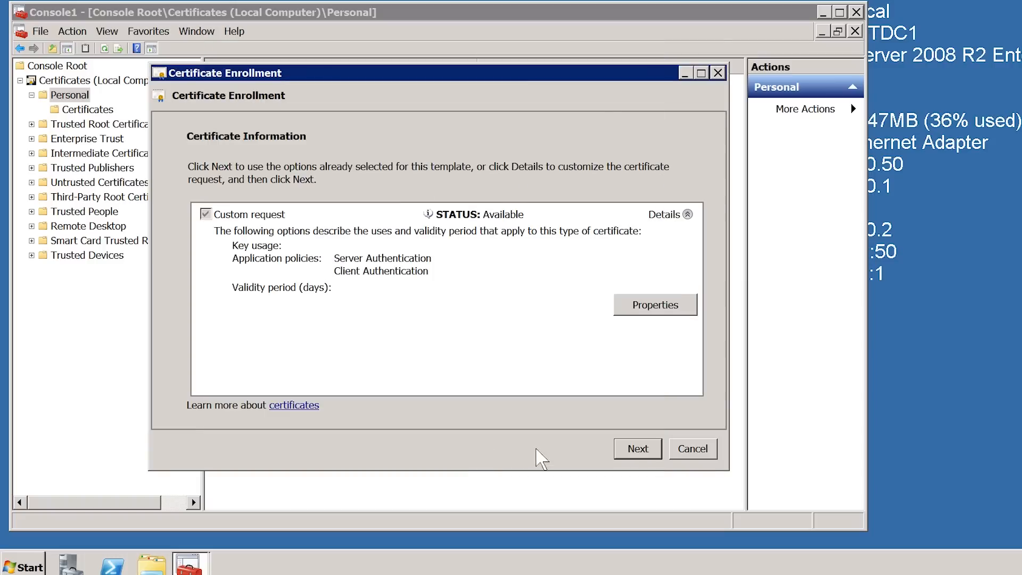
# Set the offline request to be stored on the Desktop with the file name HighCostADFS.req
pyautogui.click(660, 450)
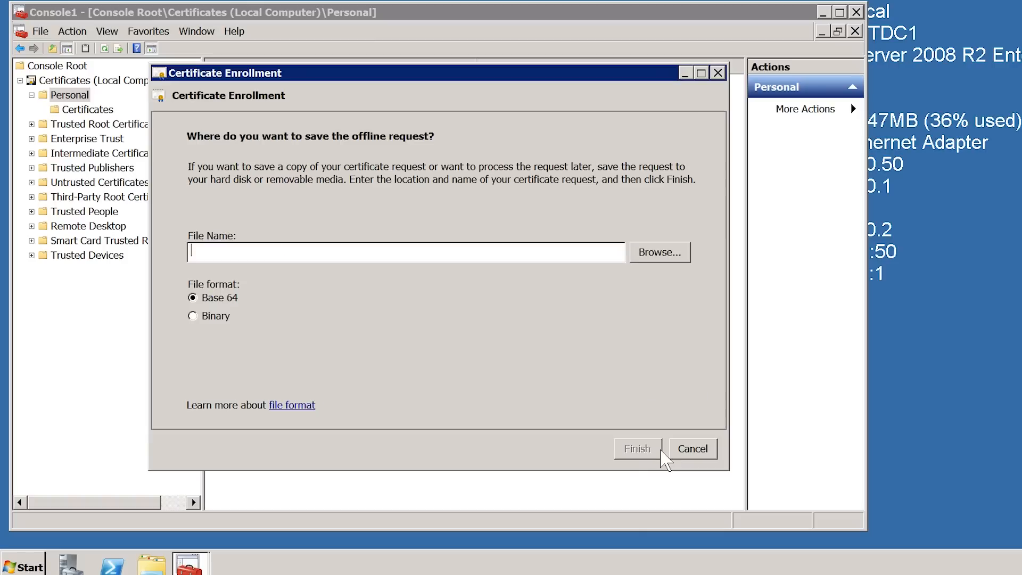
pyautogui.click(678, 255)
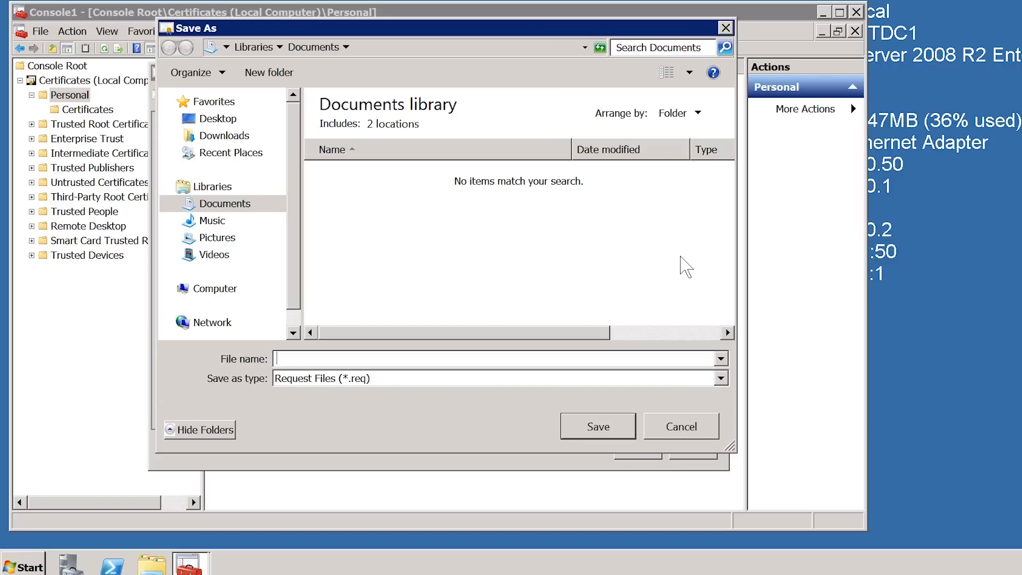
pyautogui.click(215, 119)
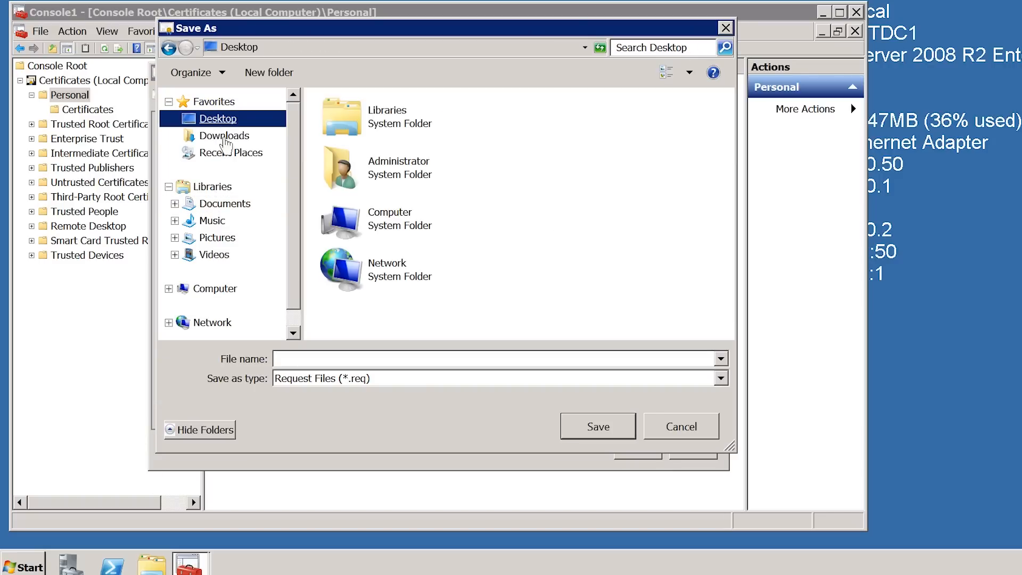
pyautogui.click(305, 360)
pyautogui.write('HighCos')
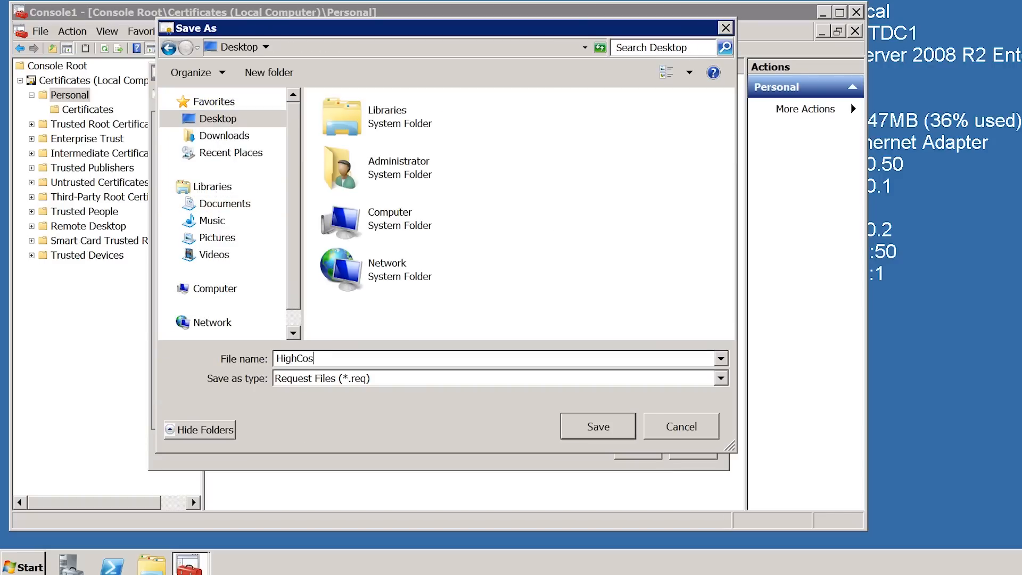
pyautogui.write('tADFS.req')
pyautogui.click(626, 436)
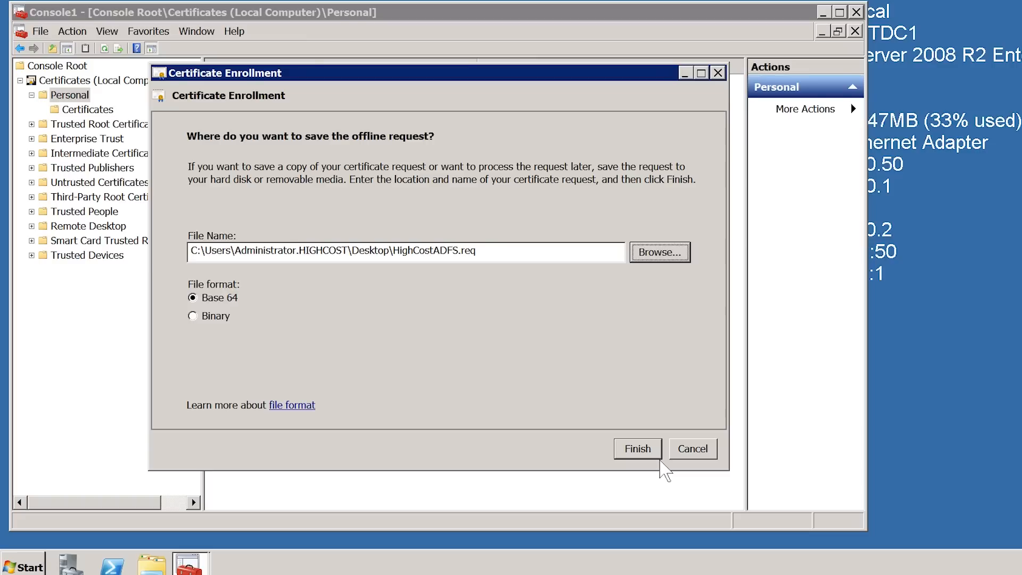
# Finish saving the offline certificate request and open the Certification Authority administrative tool
pyautogui.click(659, 459)
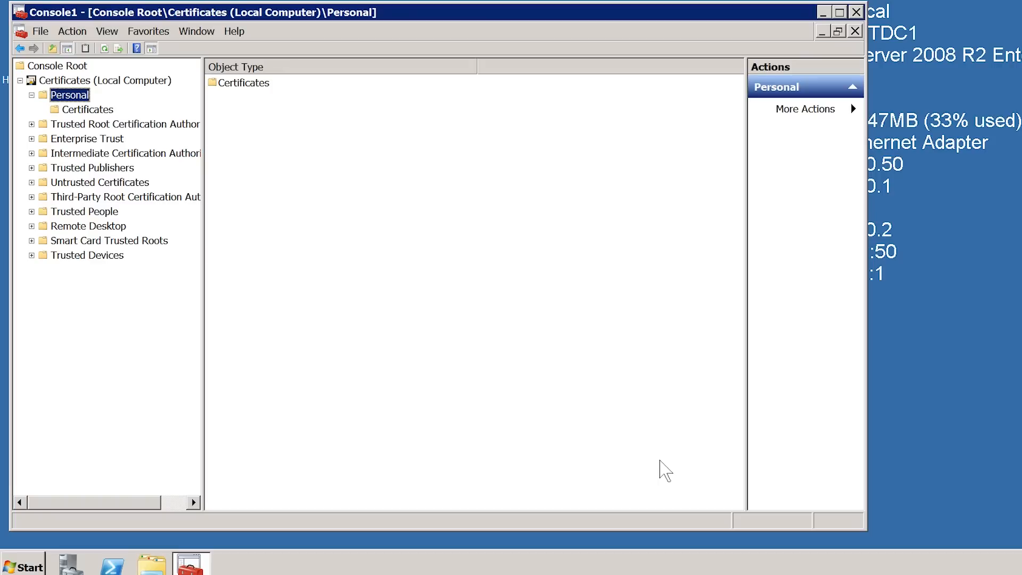
pyautogui.click(24, 567)
pyautogui.moveTo(320, 410)
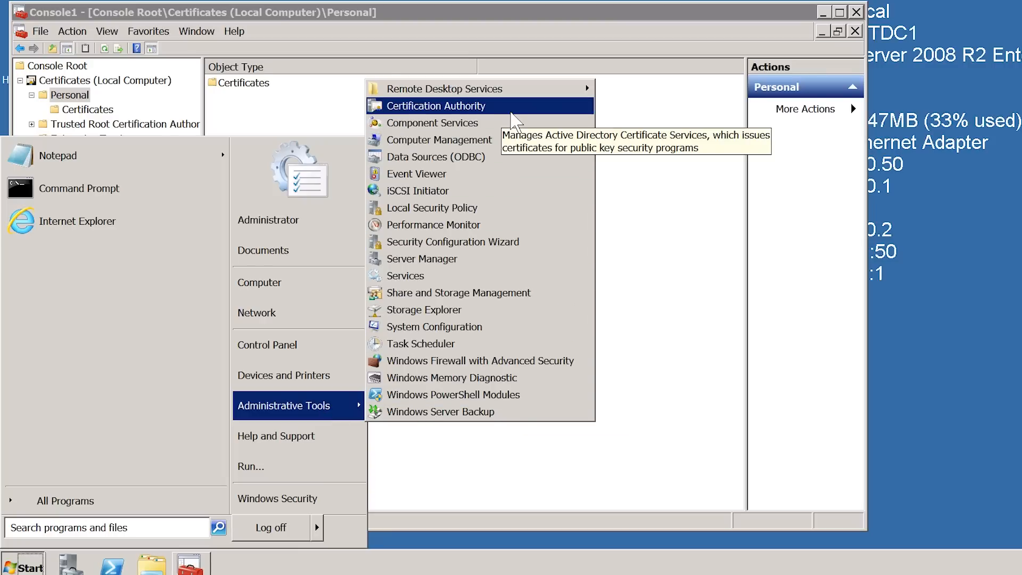
pyautogui.click(511, 114)
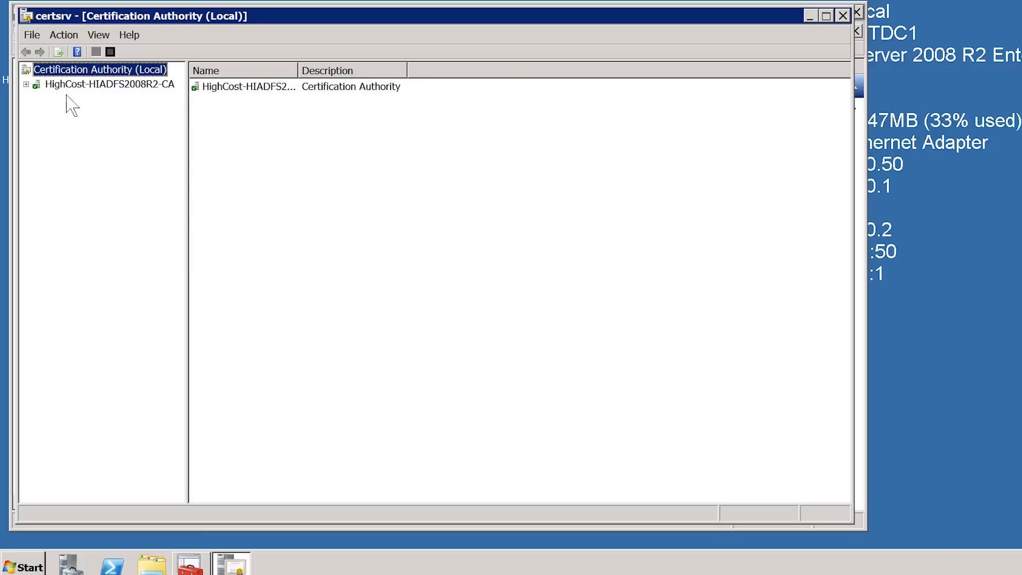
# Submit HighCostADFS.req from the Desktop as a new request to the HighCost-HIADFS2008R2-CA authority
pyautogui.click(104, 86)
pyautogui.rightClick(166, 87)
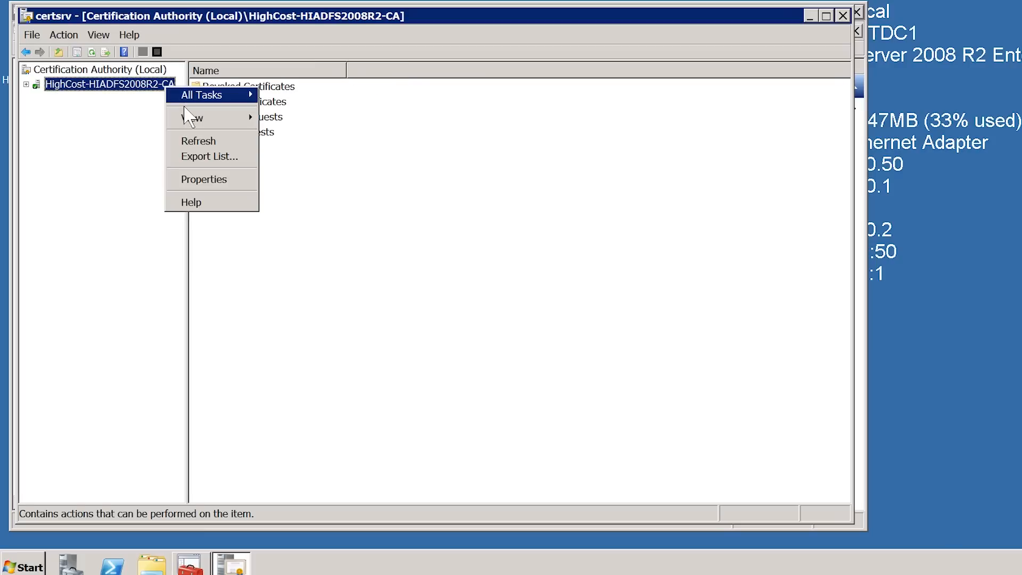
pyautogui.moveTo(184, 107)
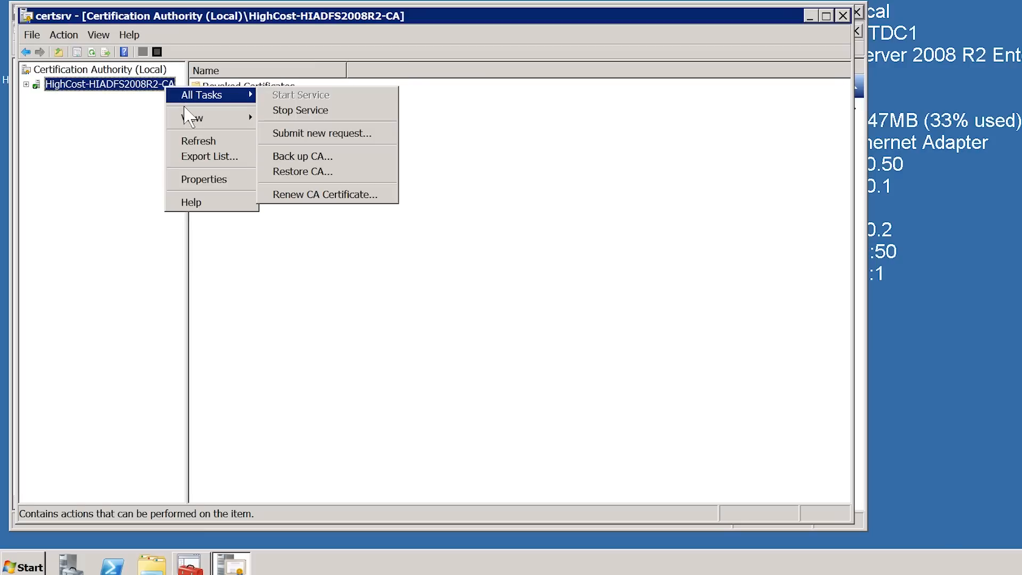
pyautogui.click(388, 140)
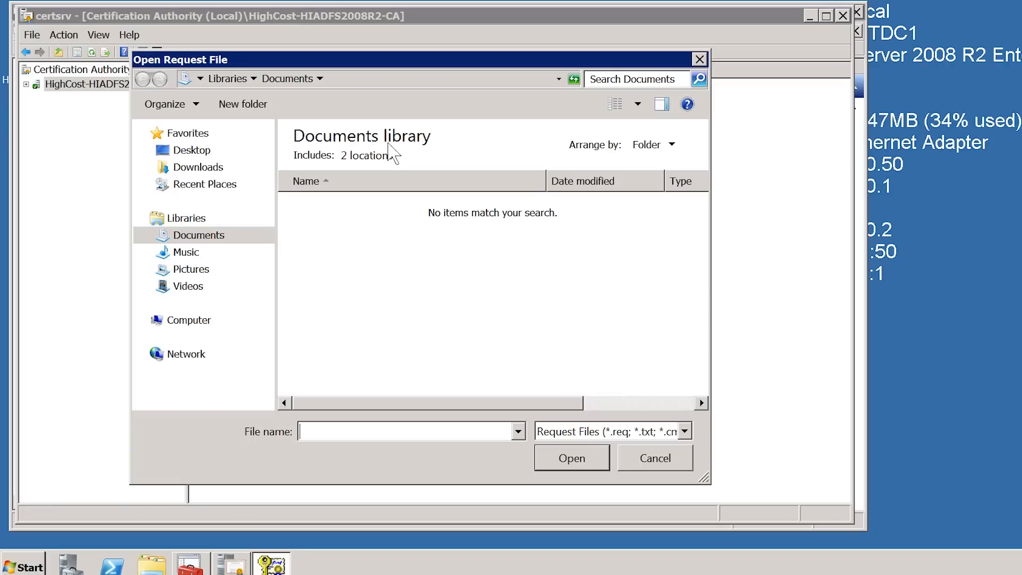
pyautogui.click(192, 150)
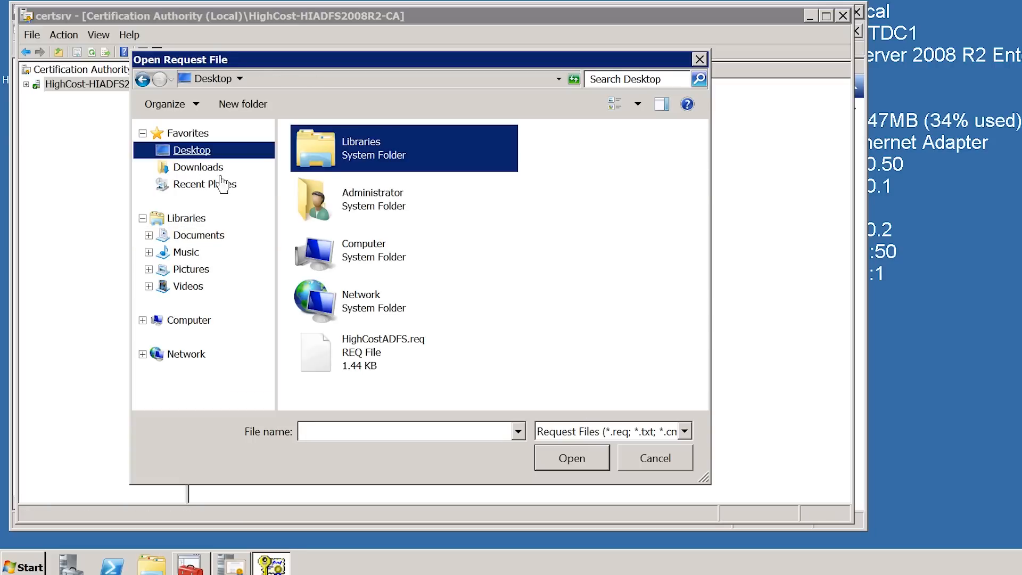
pyautogui.click(325, 349)
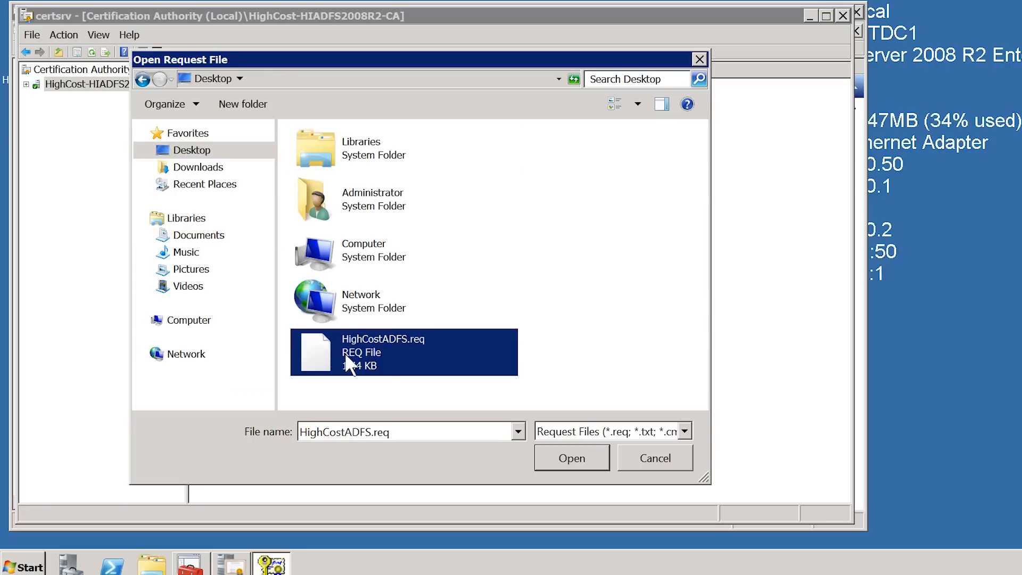
pyautogui.click(605, 467)
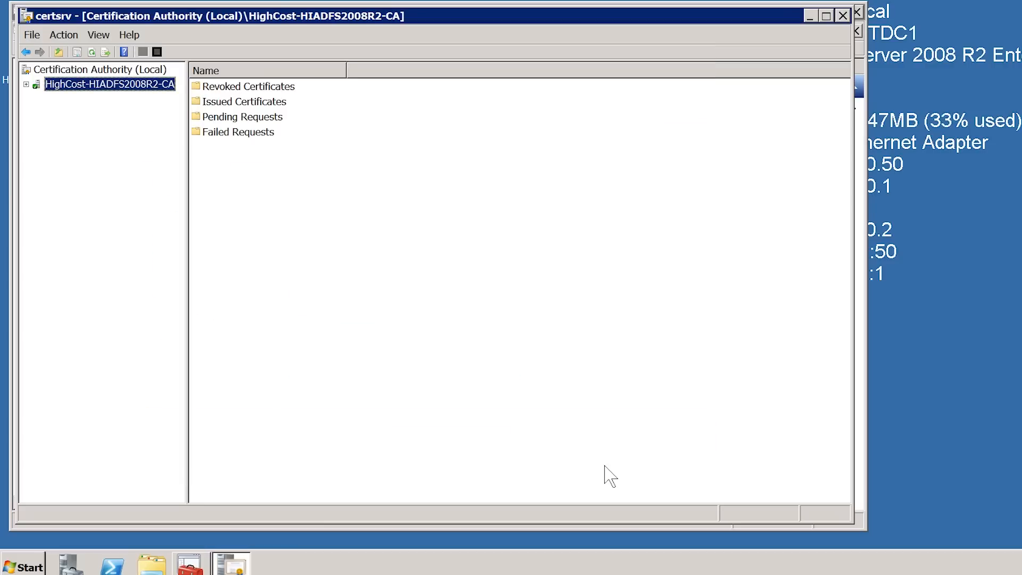
# Issue the submitted certificate request from the authority's Pending Requests
pyautogui.click(205, 121)
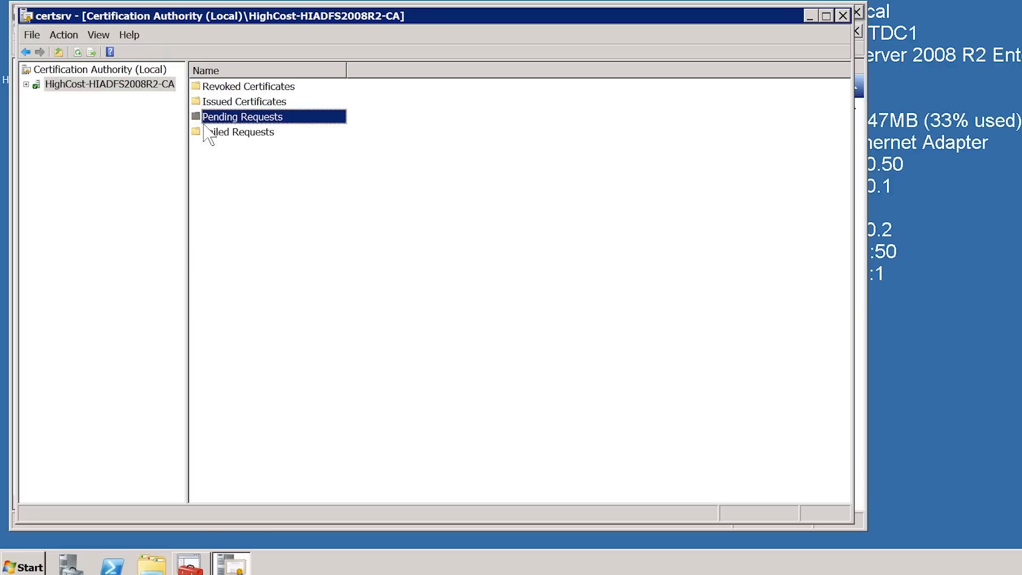
pyautogui.press('Return')
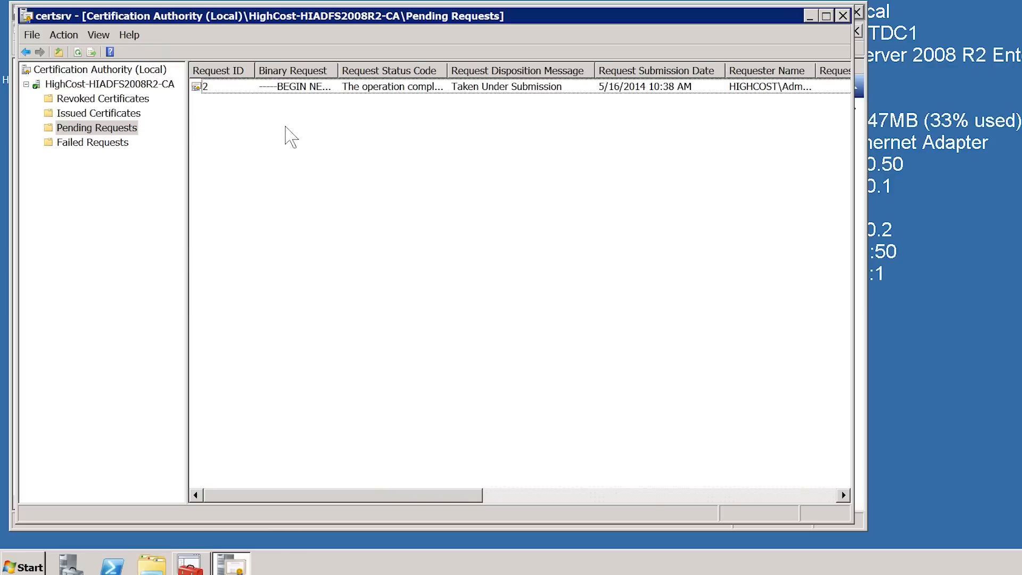
pyautogui.click(221, 91)
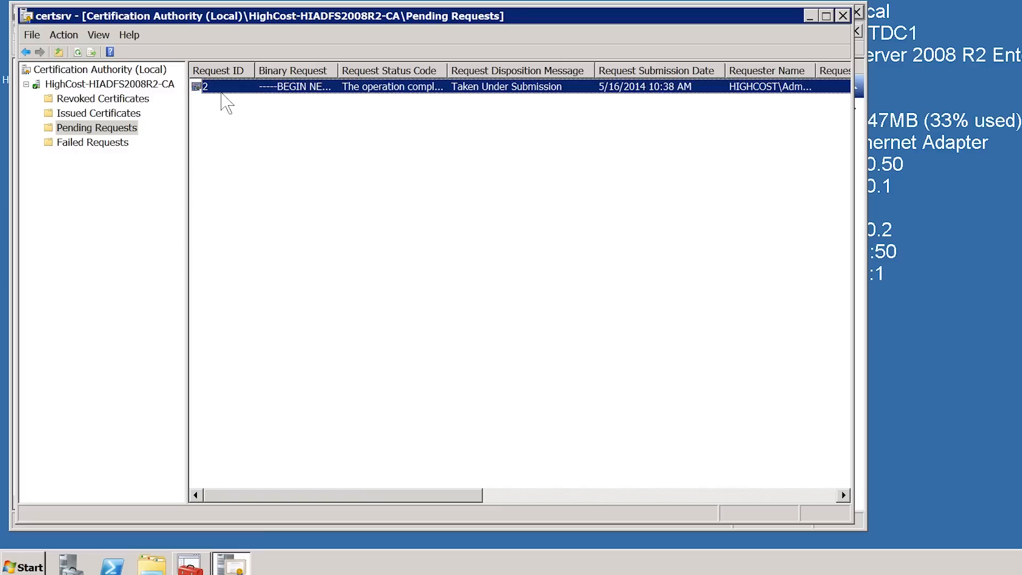
pyautogui.rightClick(214, 88)
pyautogui.moveTo(248, 95)
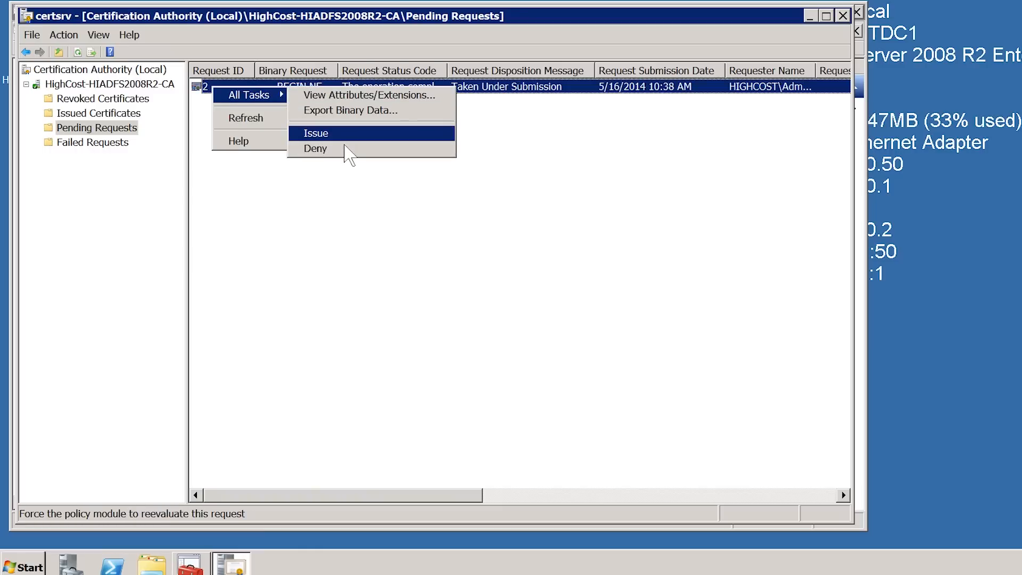
pyautogui.click(345, 144)
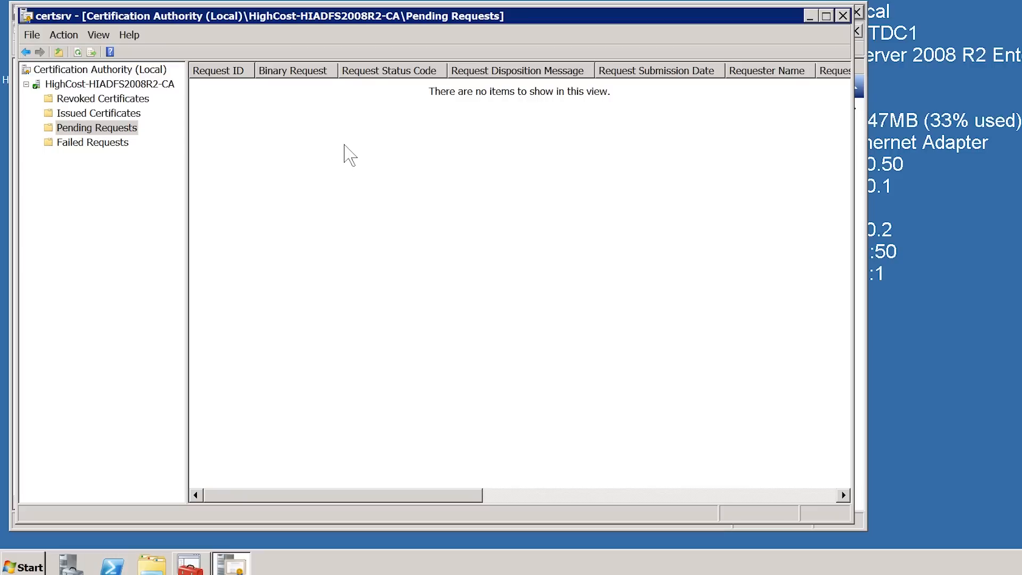
# Open the newly issued certificate from Issued Certificates and show its detailed fields
pyautogui.click(70, 116)
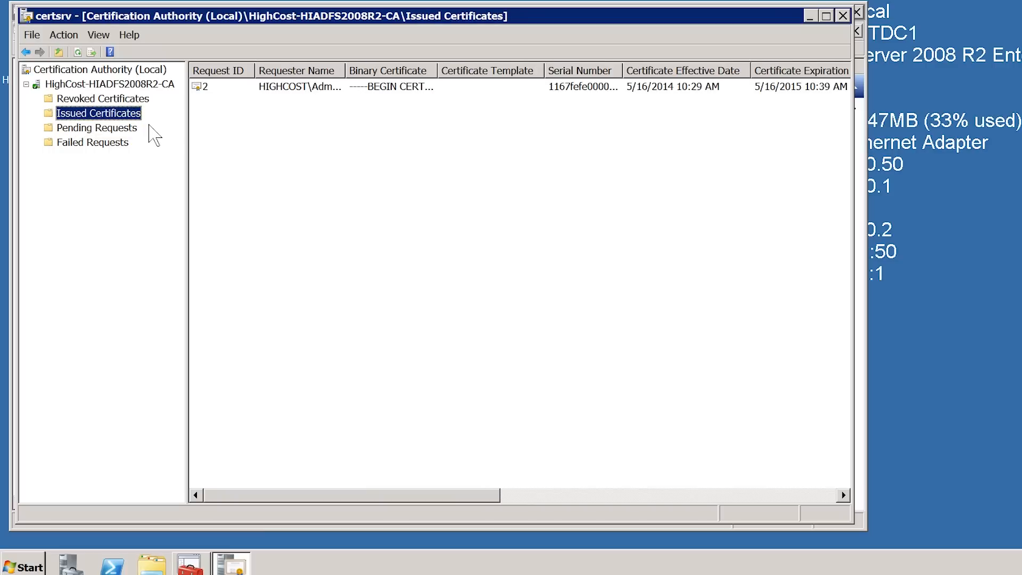
pyautogui.click(204, 90)
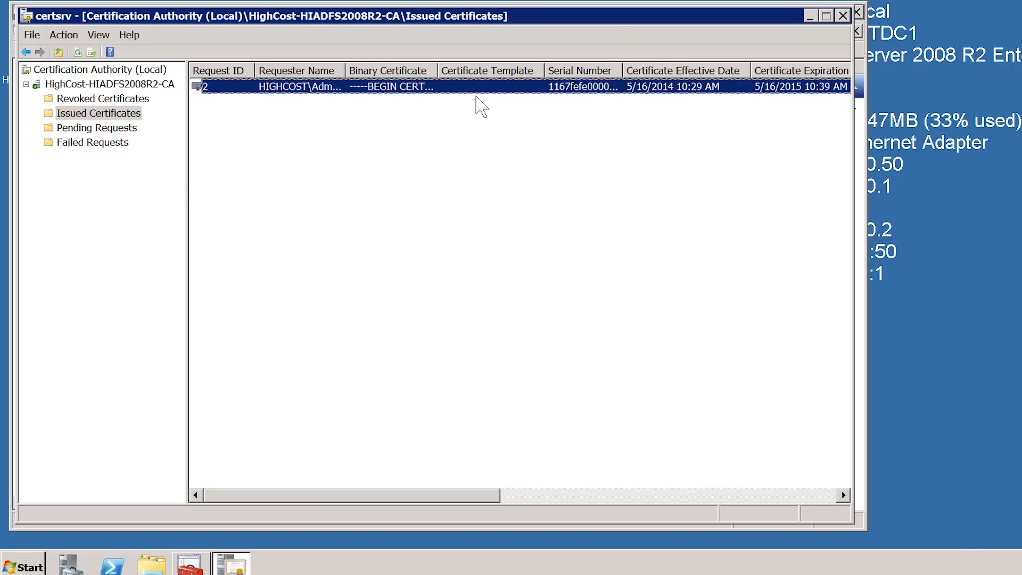
pyautogui.press('Return')
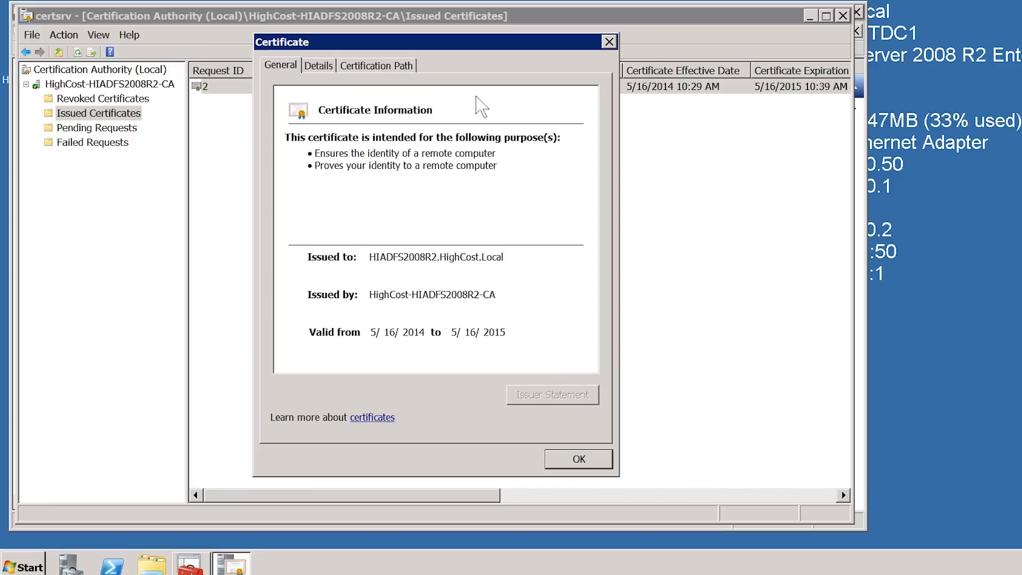
pyautogui.click(315, 71)
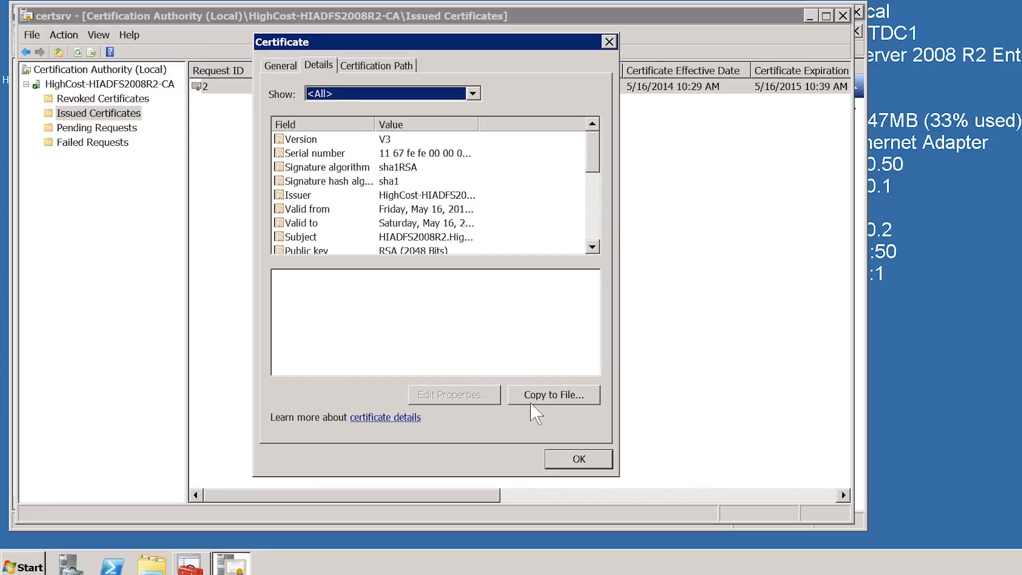
# Set up the certificate's export to a DER encoded binary X.509 file named HighCostADFS.cer on the Desktop
pyautogui.click(532, 402)
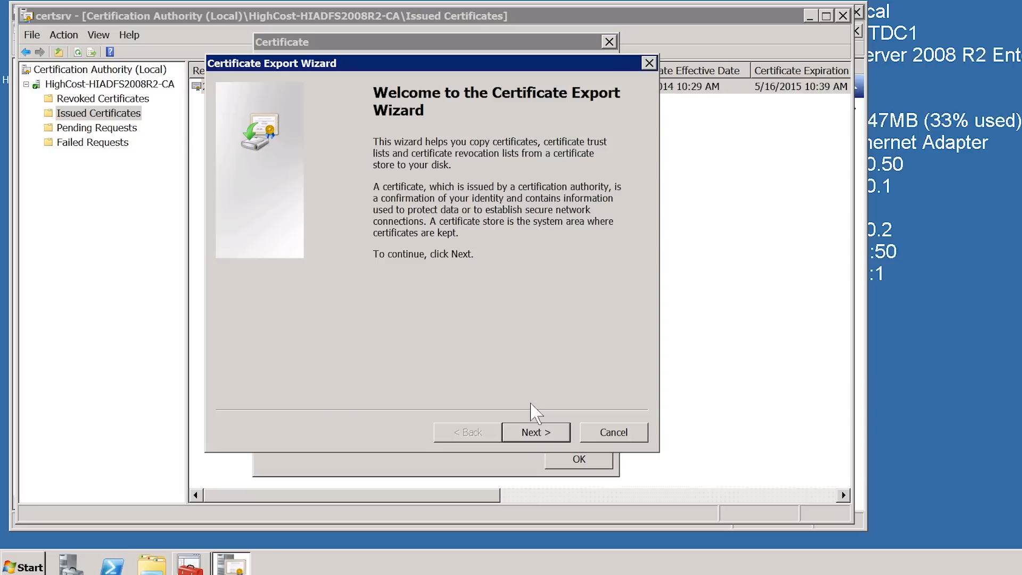
pyautogui.click(565, 440)
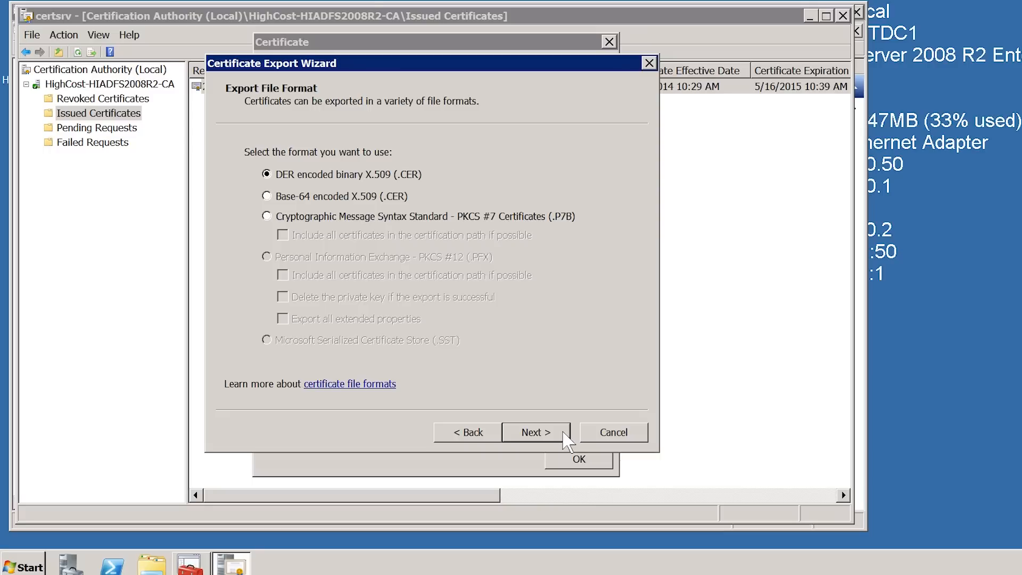
pyautogui.click(565, 437)
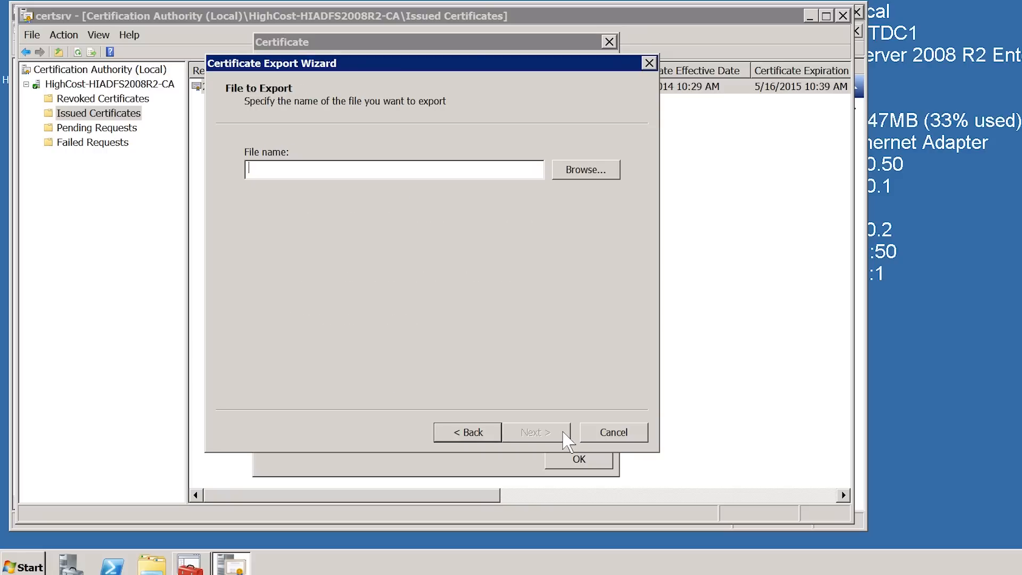
pyautogui.click(595, 175)
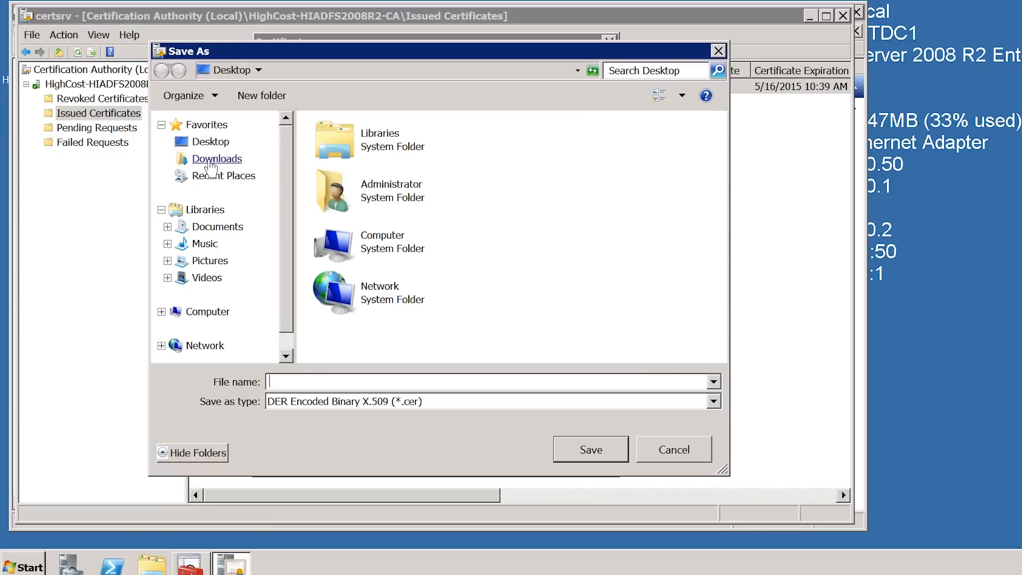
pyautogui.write('HighCos')
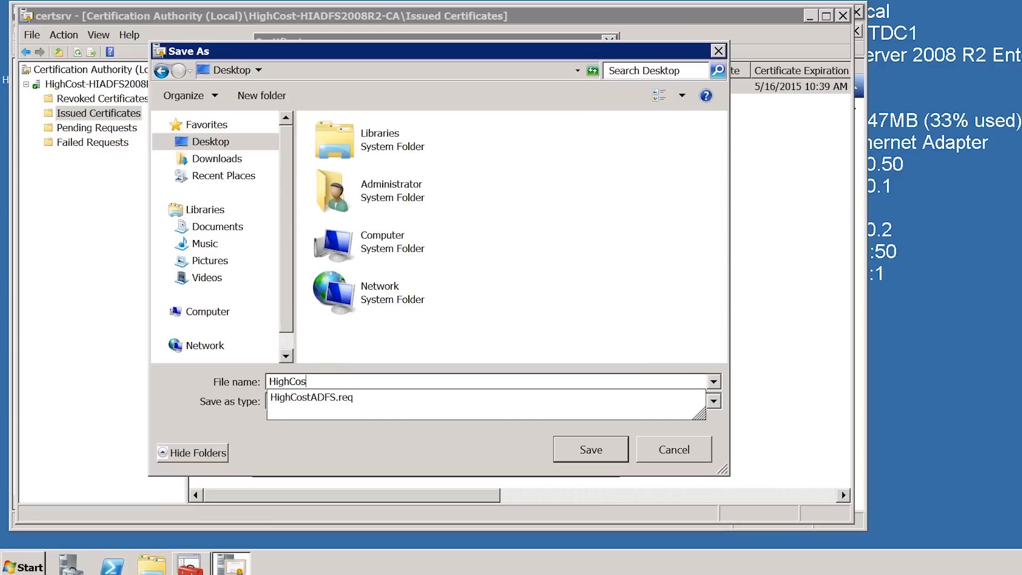
pyautogui.write('tADFS.cer')
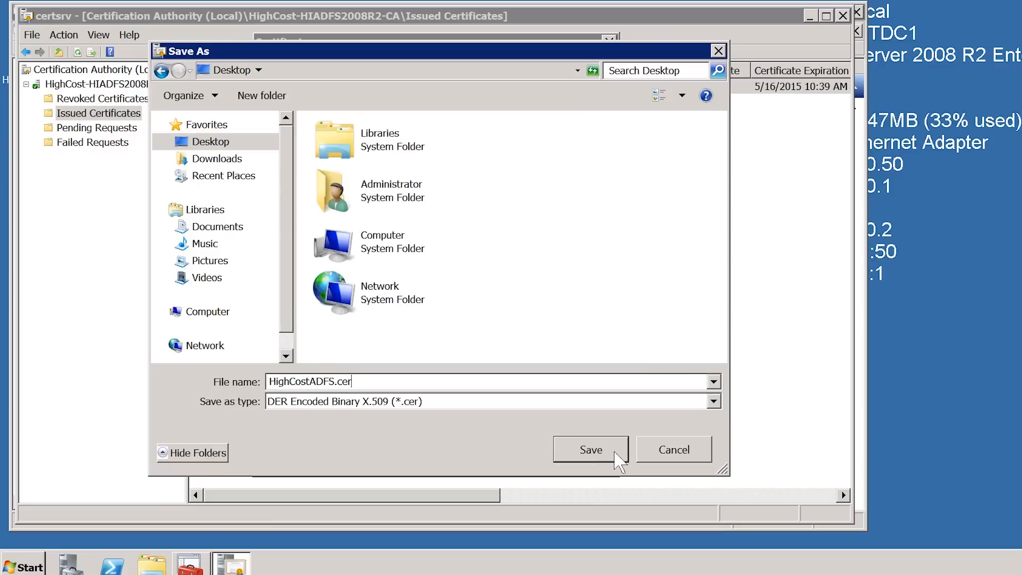
pyautogui.click(591, 450)
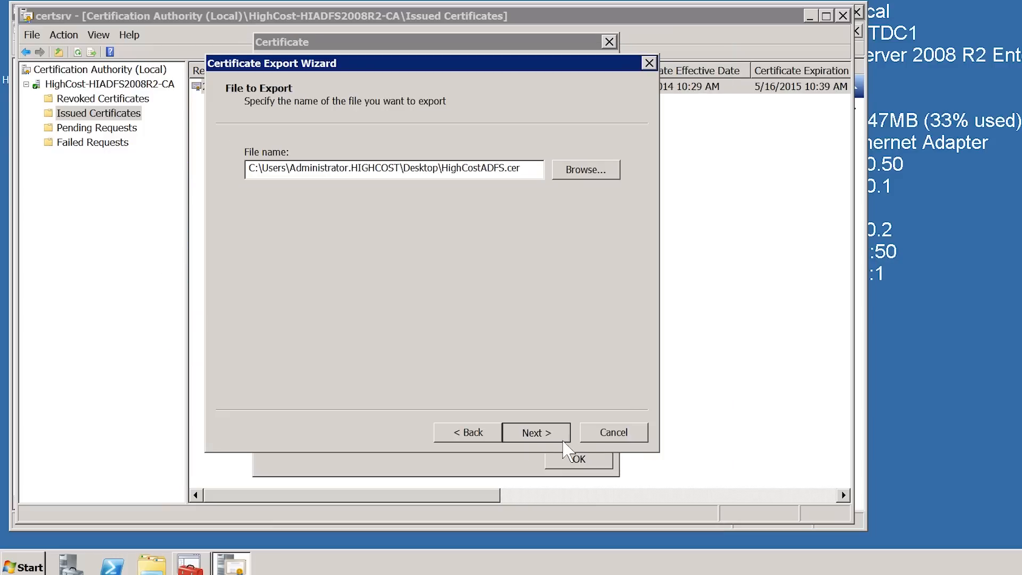
# Complete the certificate export, then close the certificate and the Certification Authority console
pyautogui.click(563, 440)
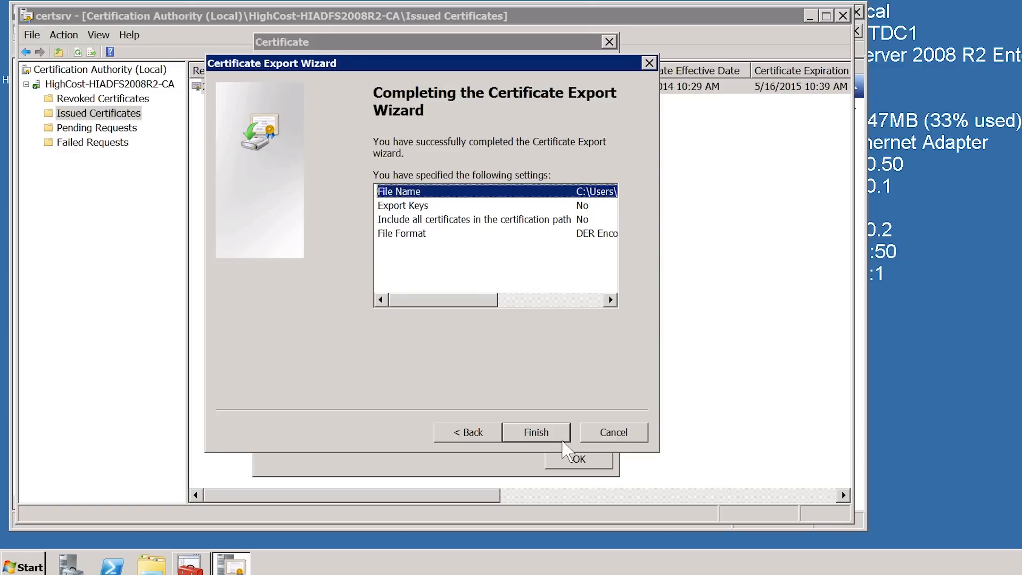
pyautogui.click(536, 433)
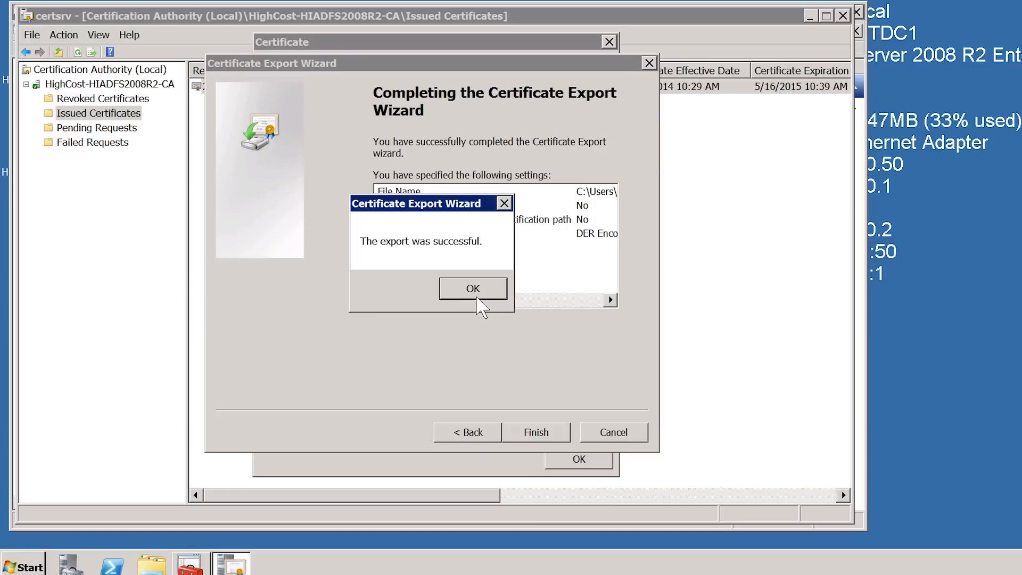
pyautogui.click(478, 297)
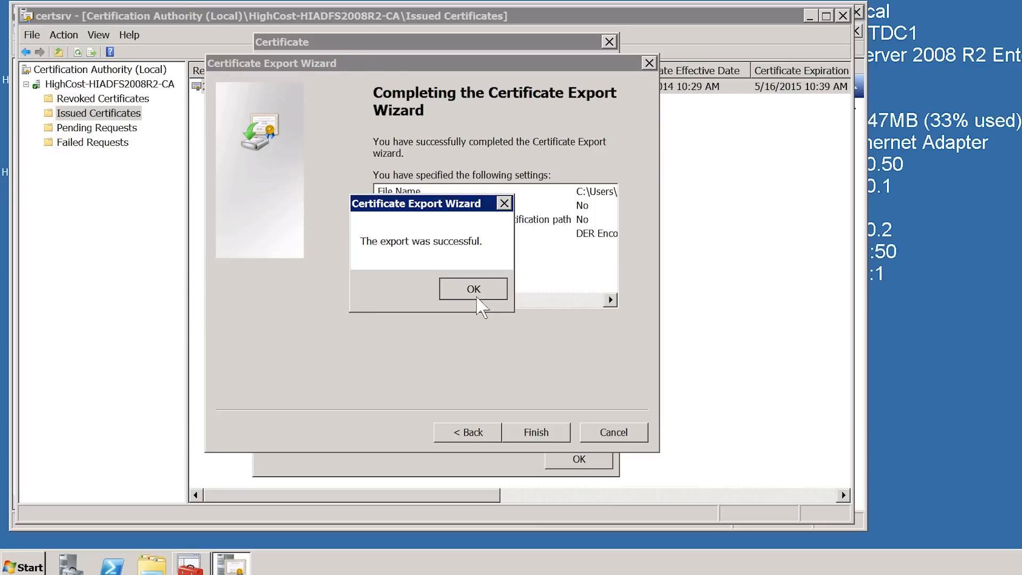
pyautogui.click(595, 466)
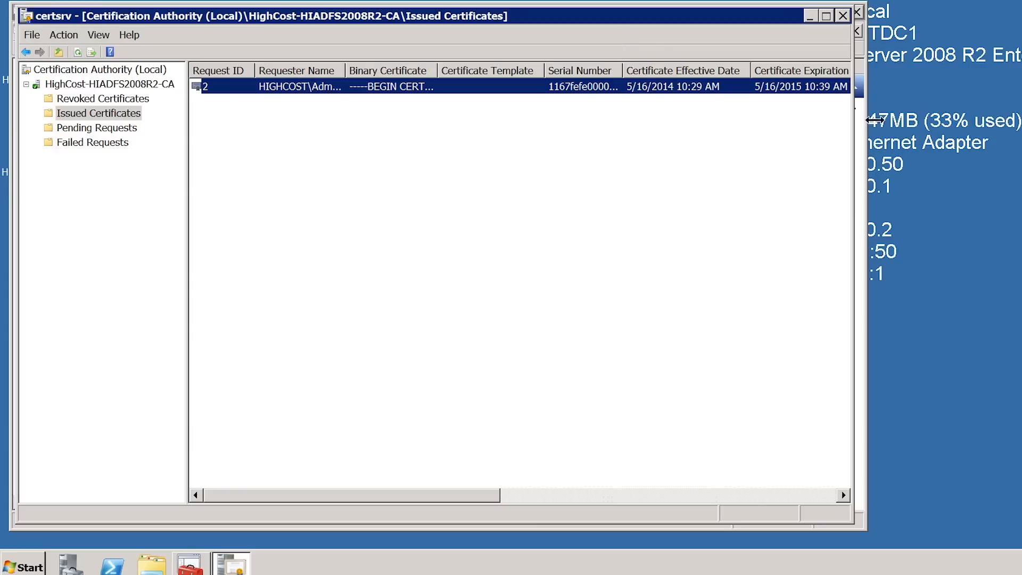
pyautogui.click(843, 16)
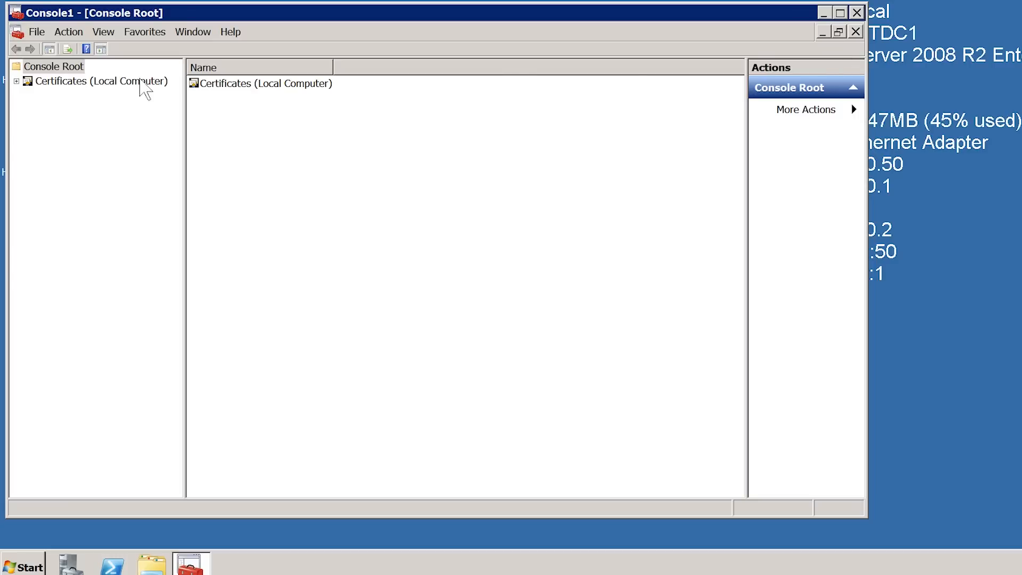
# Start importing a certificate into the Personal store of Certificates (Local Computer)
pyautogui.click(17, 81)
pyautogui.click(27, 95)
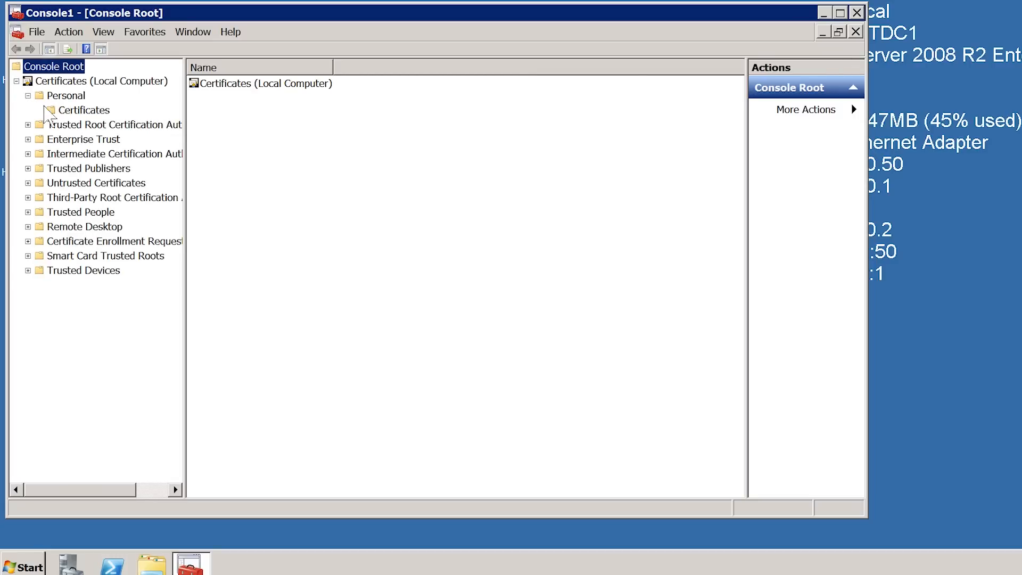
pyautogui.click(64, 96)
pyautogui.rightClick(75, 99)
pyautogui.moveTo(89, 137)
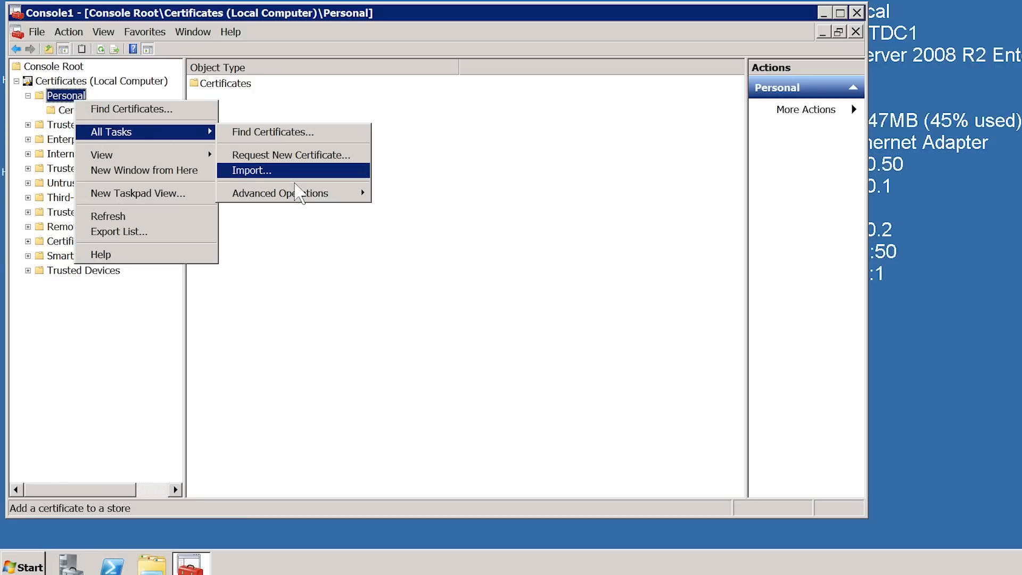
pyautogui.click(294, 171)
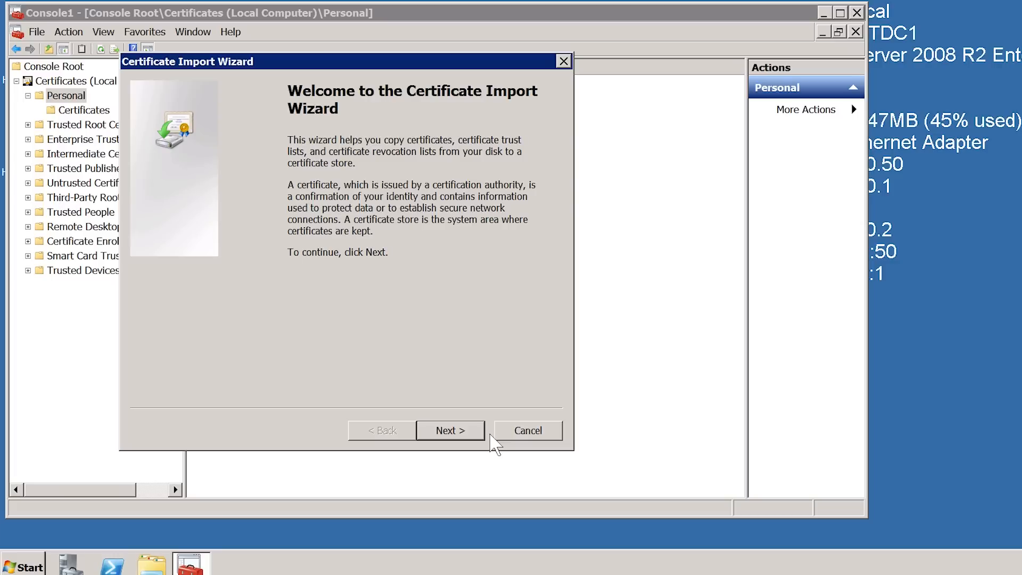
# Choose HighCostADFS.cer on the Desktop as the certificate file to import
pyautogui.click(484, 434)
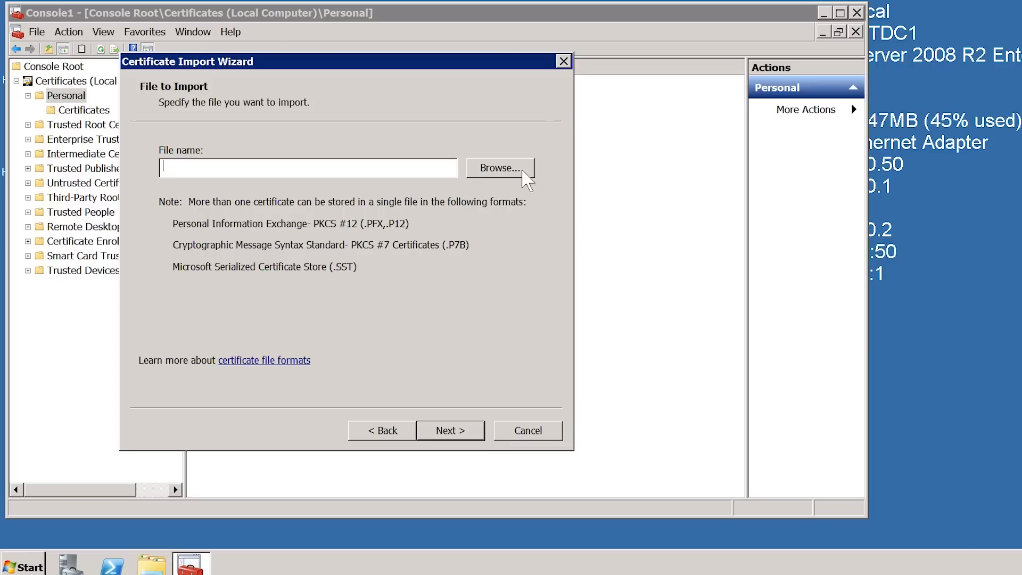
pyautogui.click(522, 169)
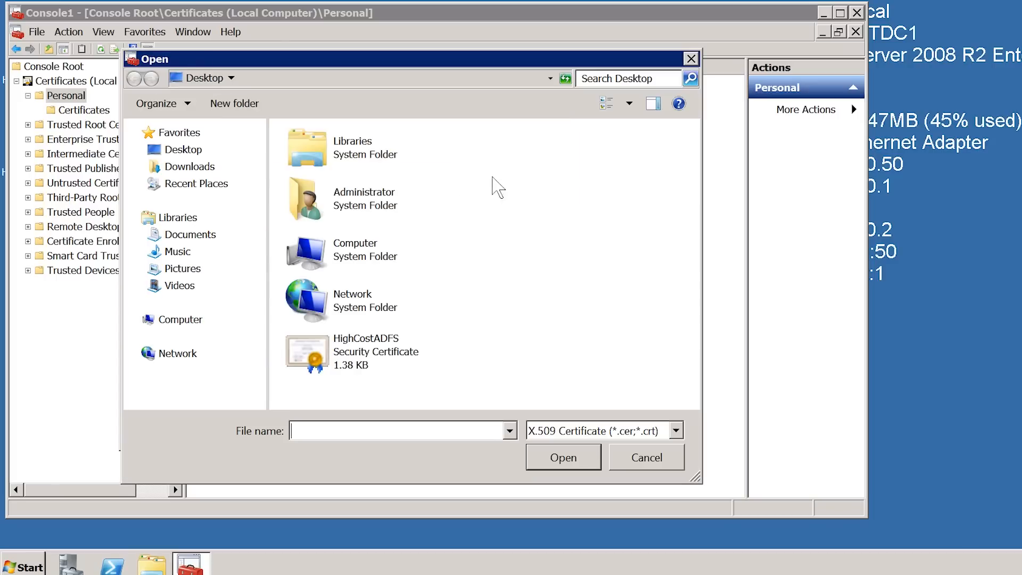
pyautogui.click(314, 354)
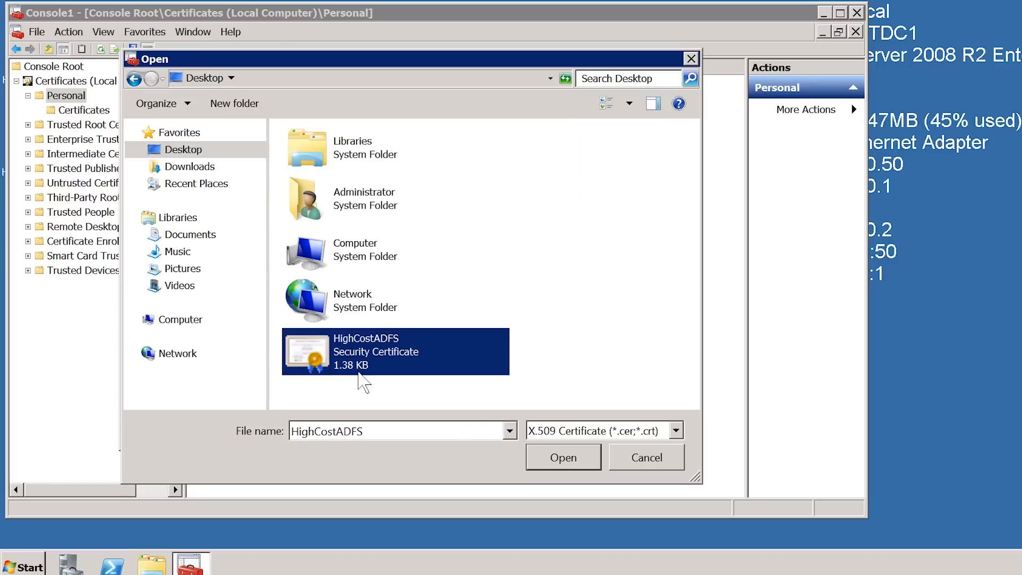
pyautogui.click(595, 462)
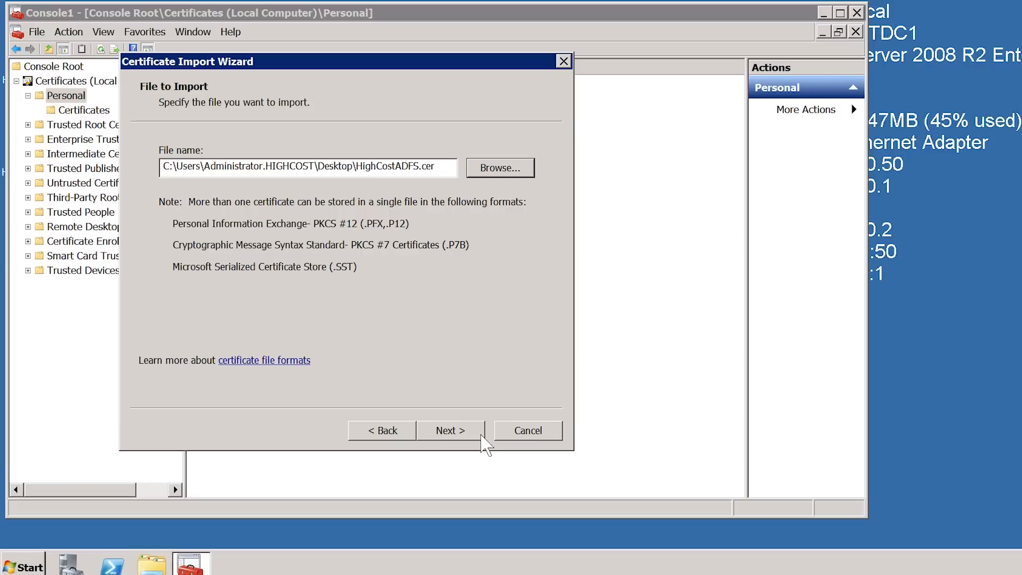
pyautogui.click(482, 437)
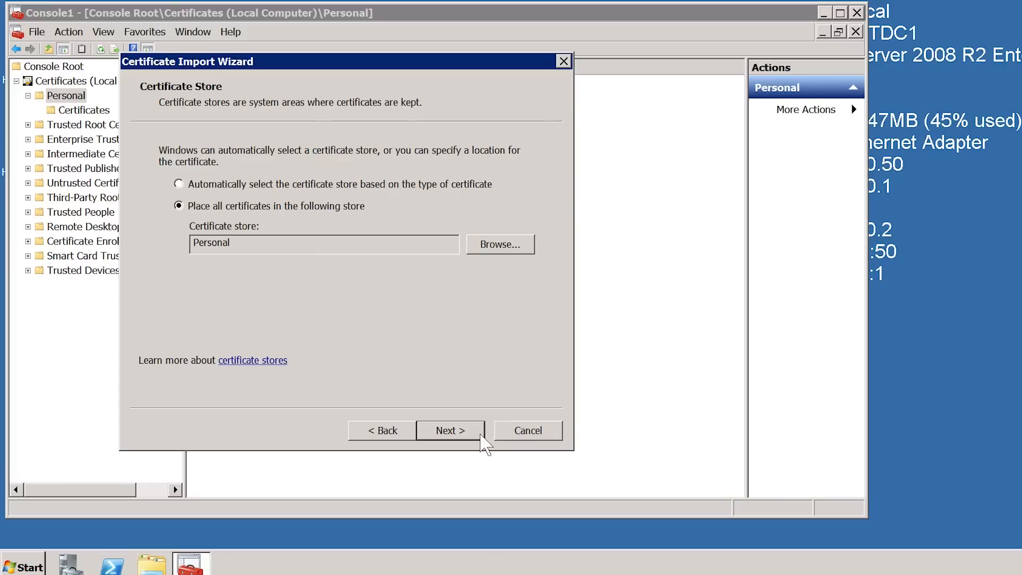
# Complete the certificate import with Personal as the destination store, then close the certificates console
pyautogui.click(481, 435)
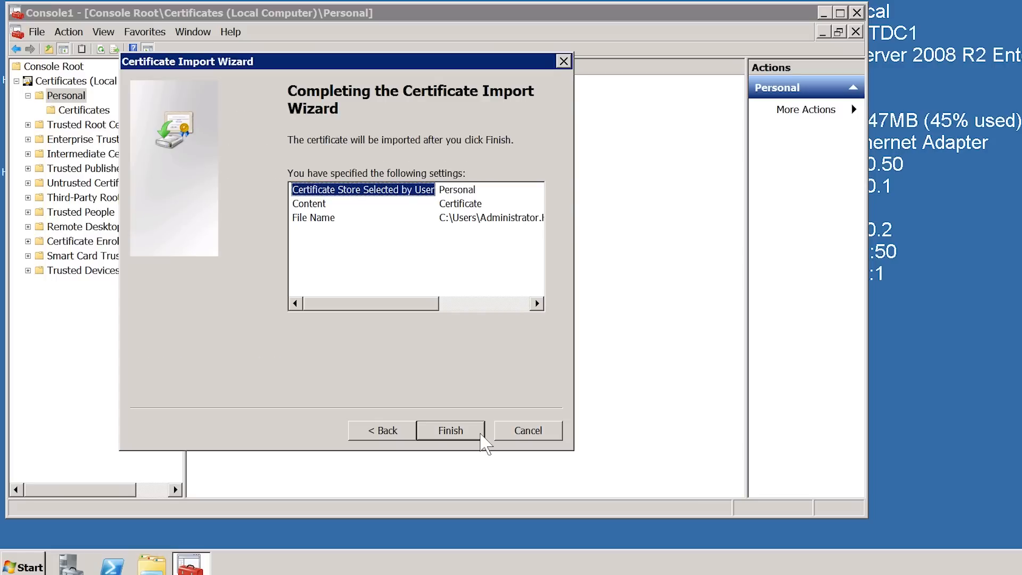
pyautogui.click(480, 434)
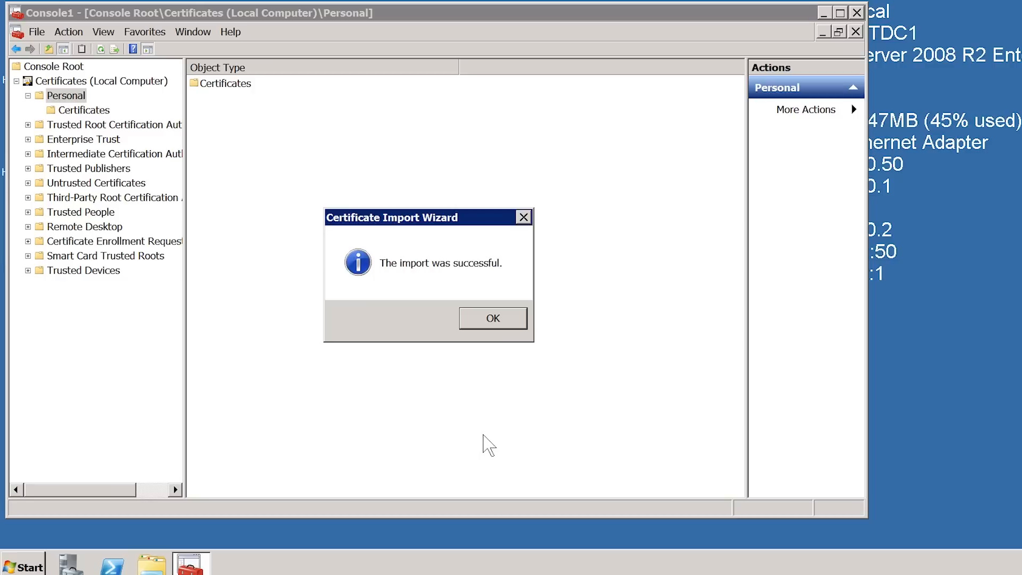
pyautogui.click(521, 324)
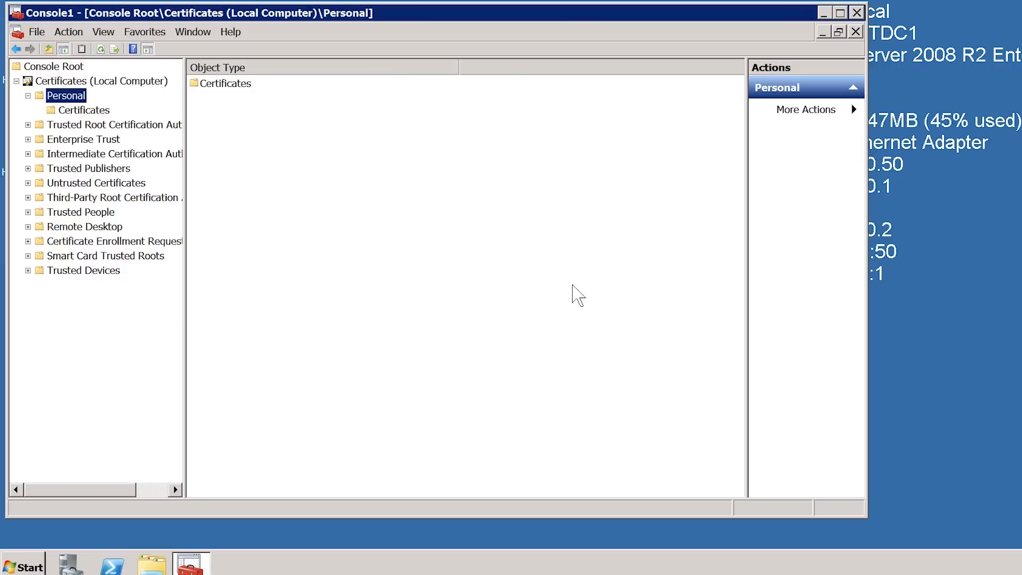
pyautogui.click(857, 12)
pyautogui.click(452, 302)
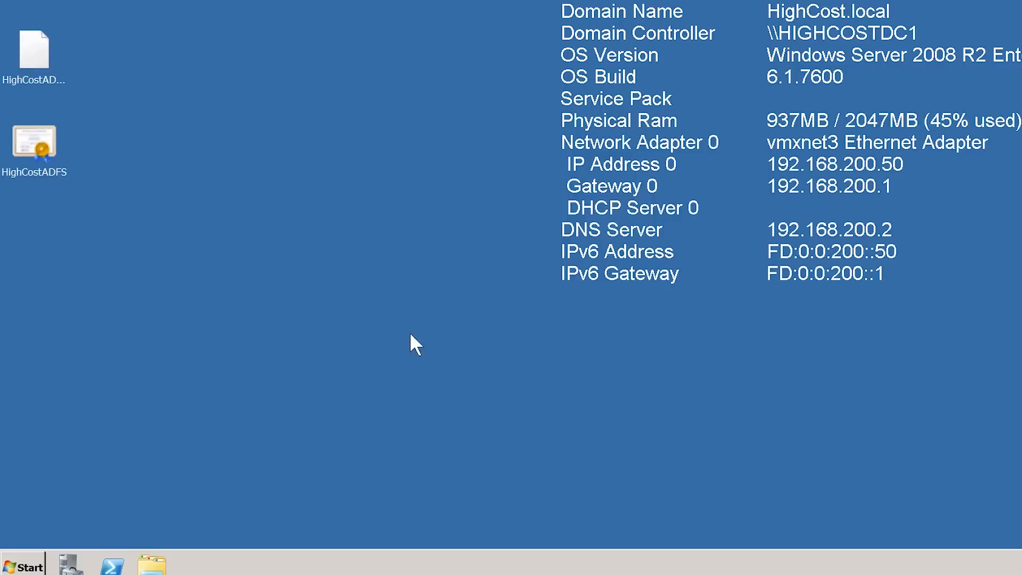
pyautogui.click(44, 565)
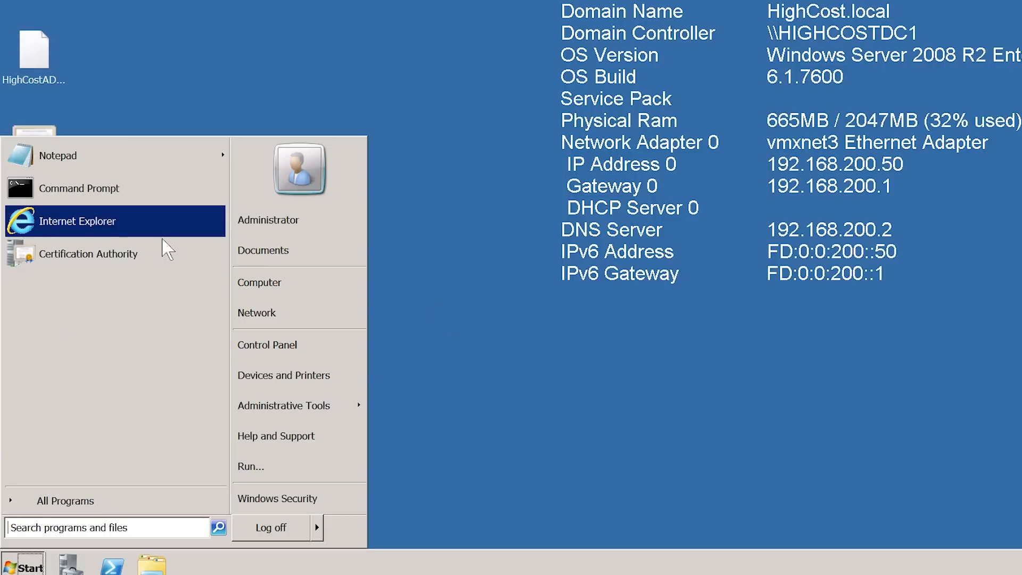
pyautogui.click(163, 235)
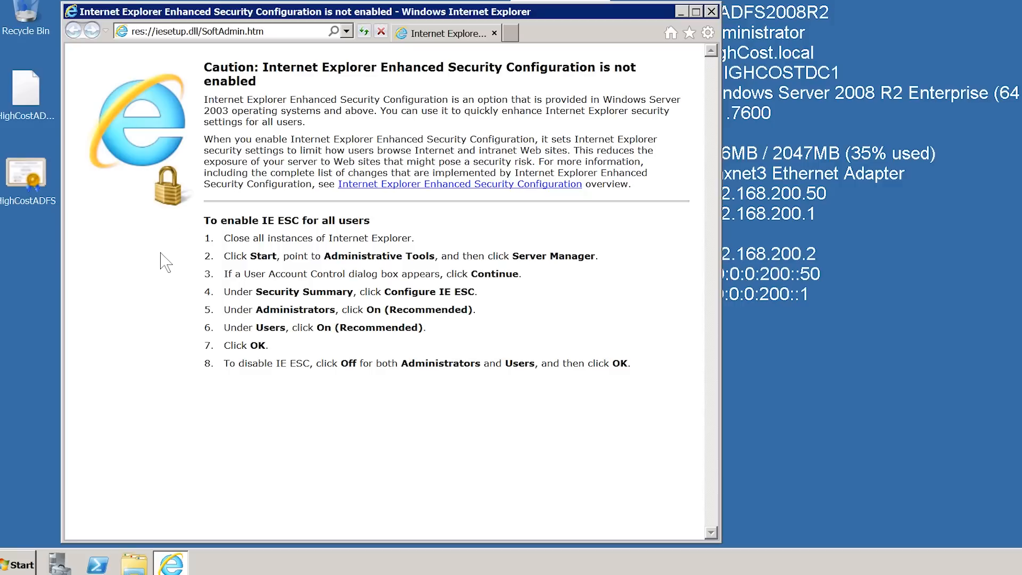
pyautogui.click(201, 31)
pyautogui.write('www.go')
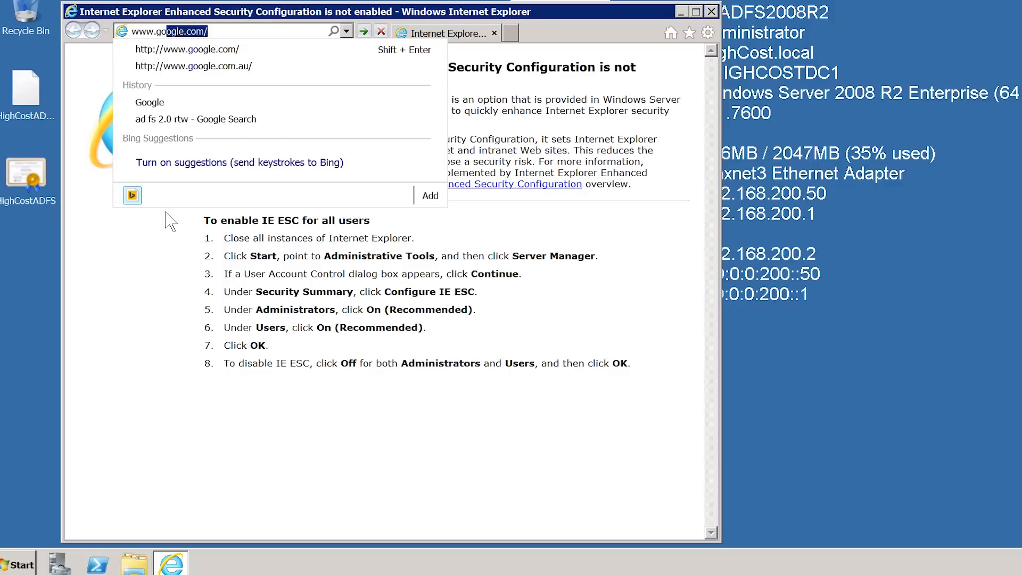
pyautogui.write('ogle.com')
pyautogui.press('Return')
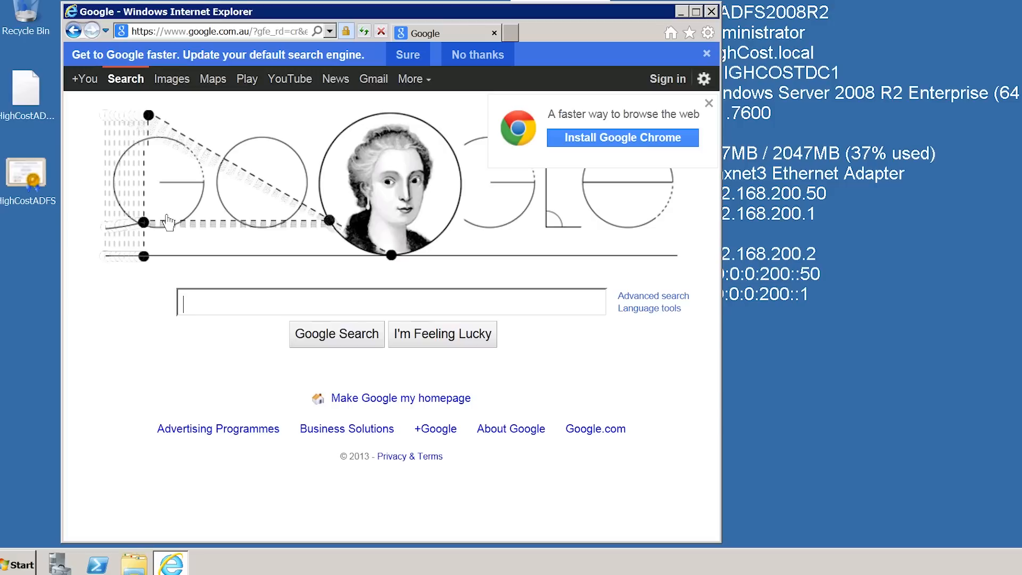
# Search Google for "adfs 2.0 rtw" and open Microsoft's Active Directory Federation Services 2.0 RTW download page
pyautogui.write('adfs 2.')
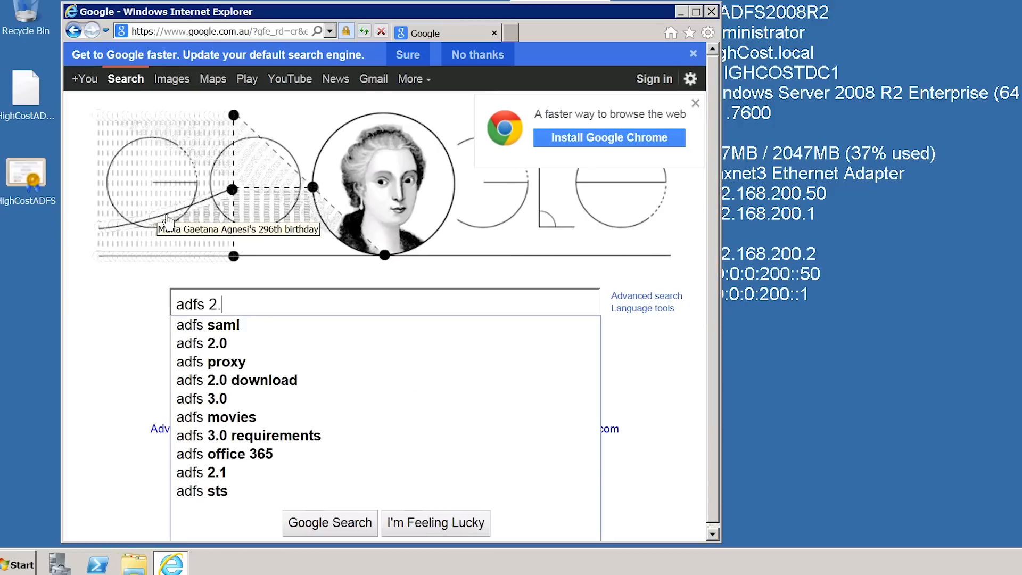
pyautogui.write('0 rtw')
pyautogui.press('Return')
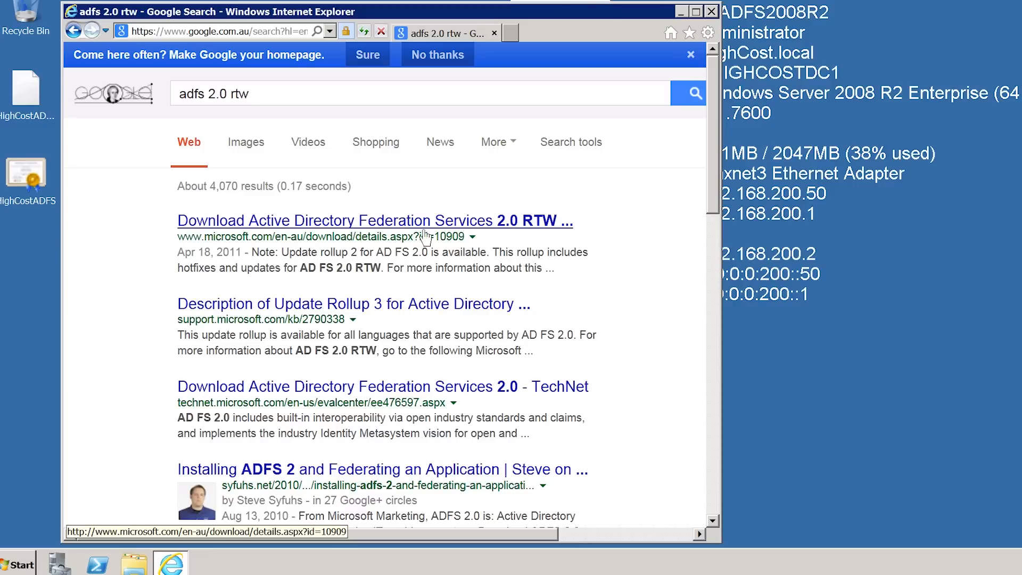
pyautogui.click(566, 227)
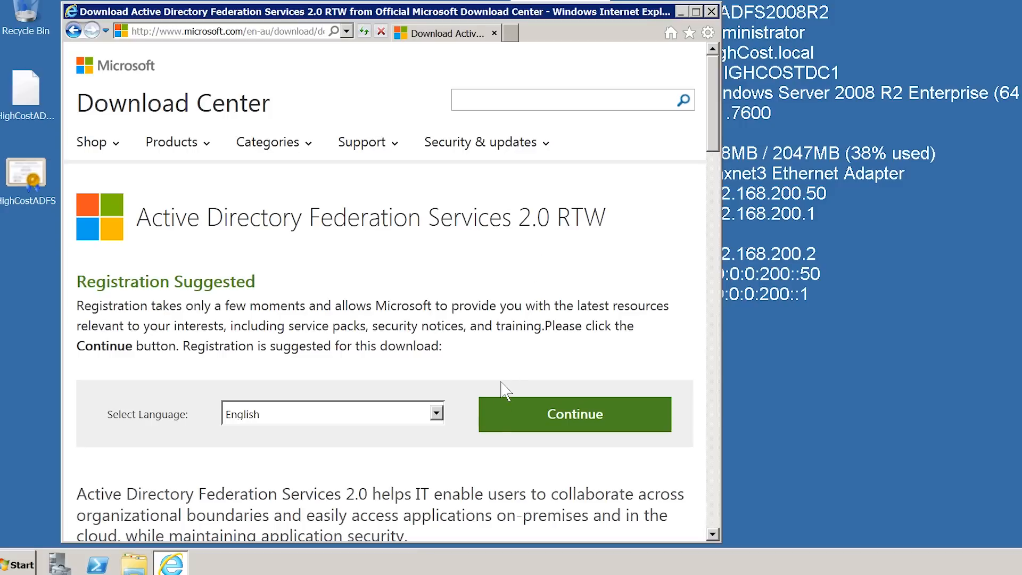
# Request the English AD FS 2.0 download without registering, selecting the file RTW\W2K8R2\amd64\AdfsSetup.exe
pyautogui.click(649, 442)
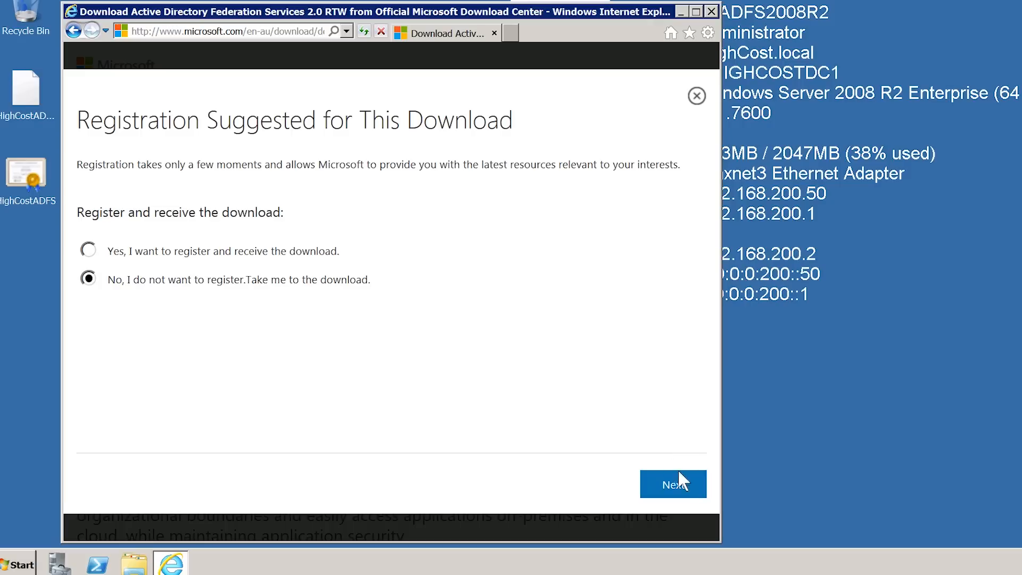
pyautogui.click(689, 489)
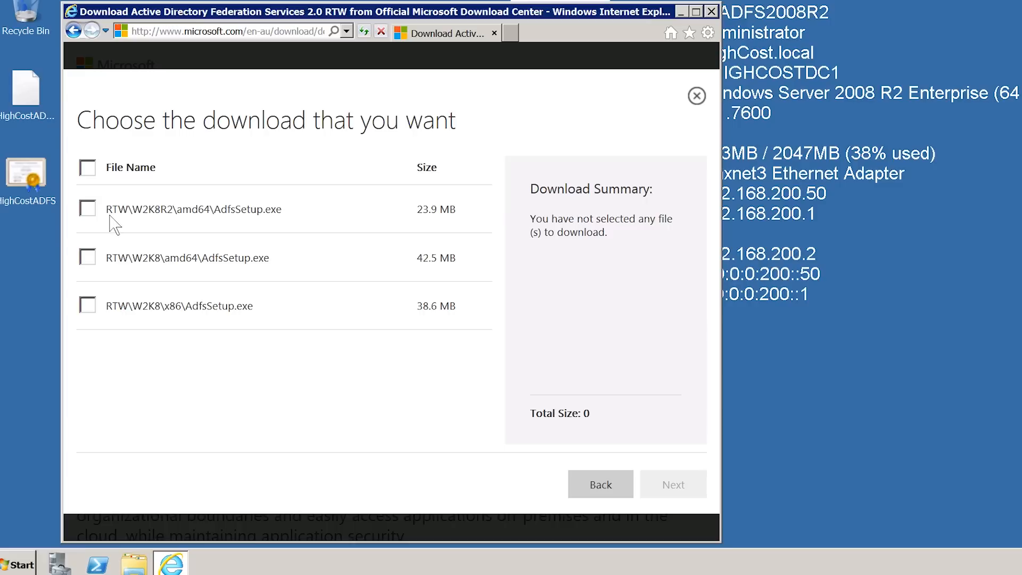
pyautogui.click(87, 208)
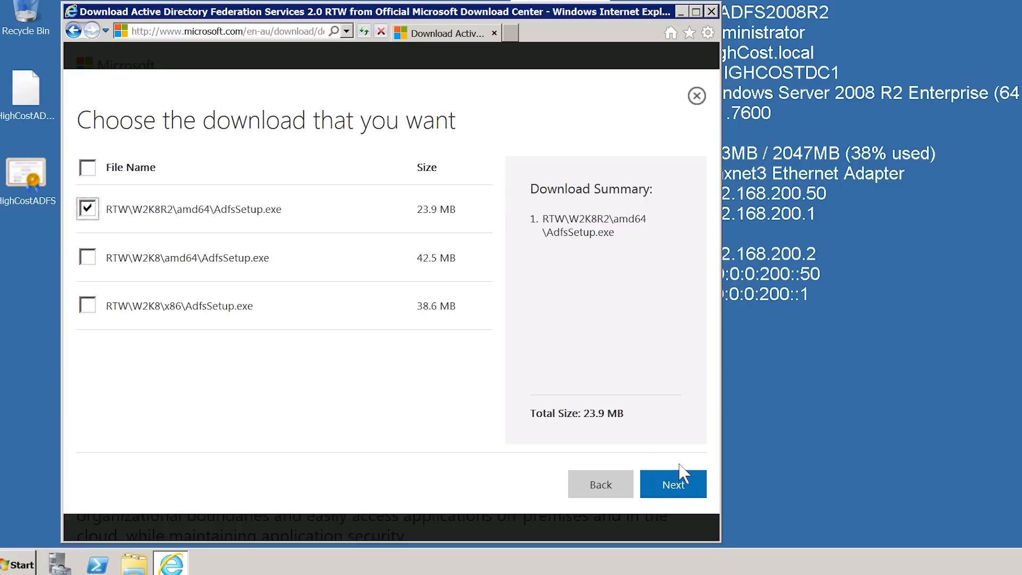
pyautogui.click(693, 489)
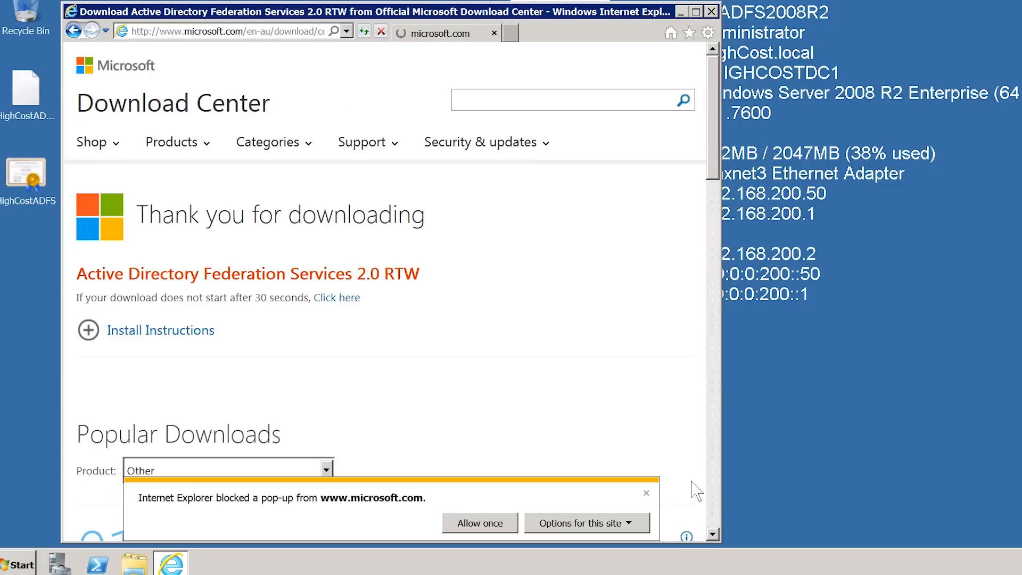
# Allow the blocked download pop-up once, save AdfsSetup to the Desktop, and close the browser
pyautogui.click(507, 526)
pyautogui.click(578, 523)
pyautogui.click(607, 506)
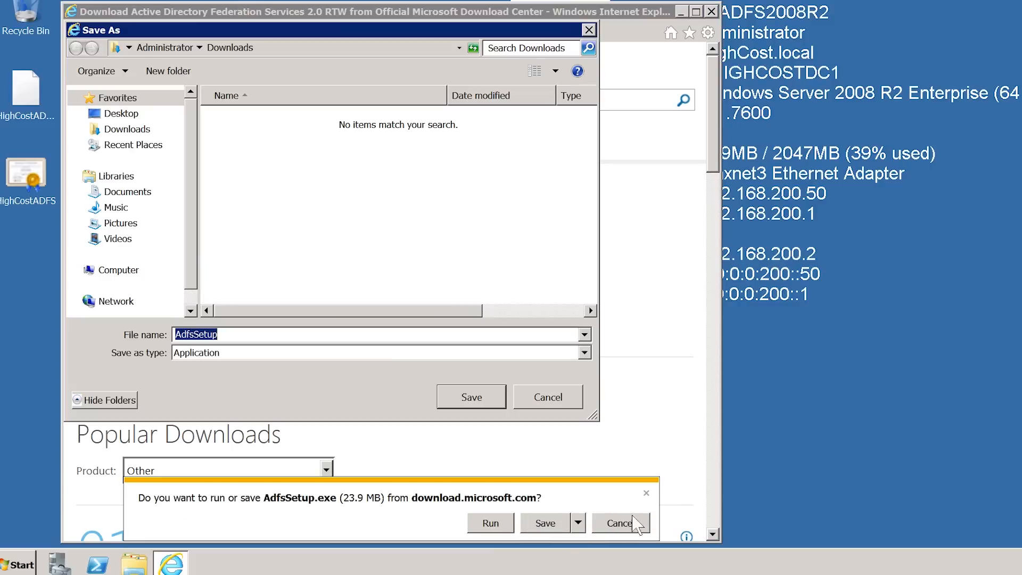
pyautogui.click(121, 113)
pyautogui.click(472, 397)
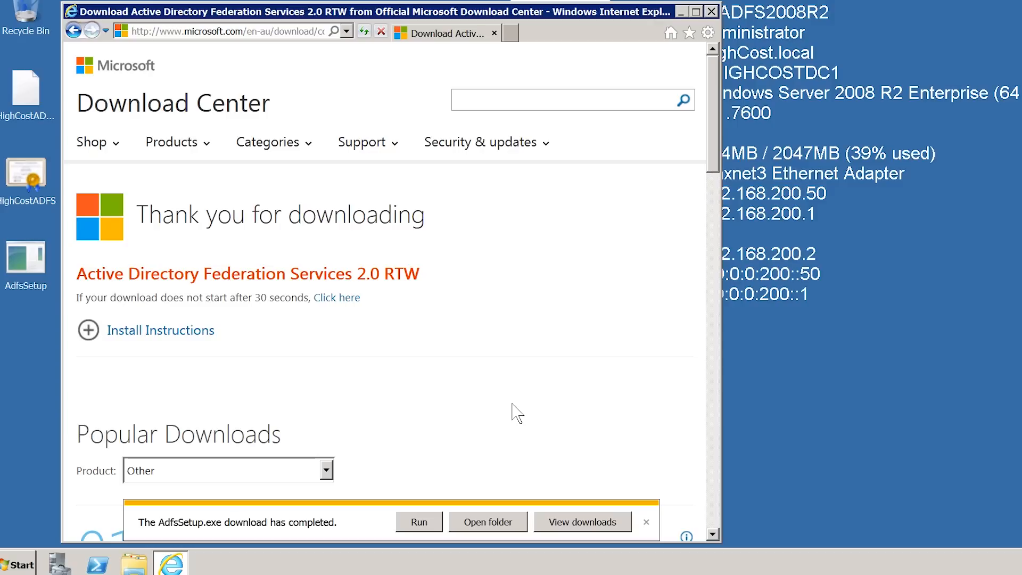
pyautogui.hotkey('alt', 'F4')
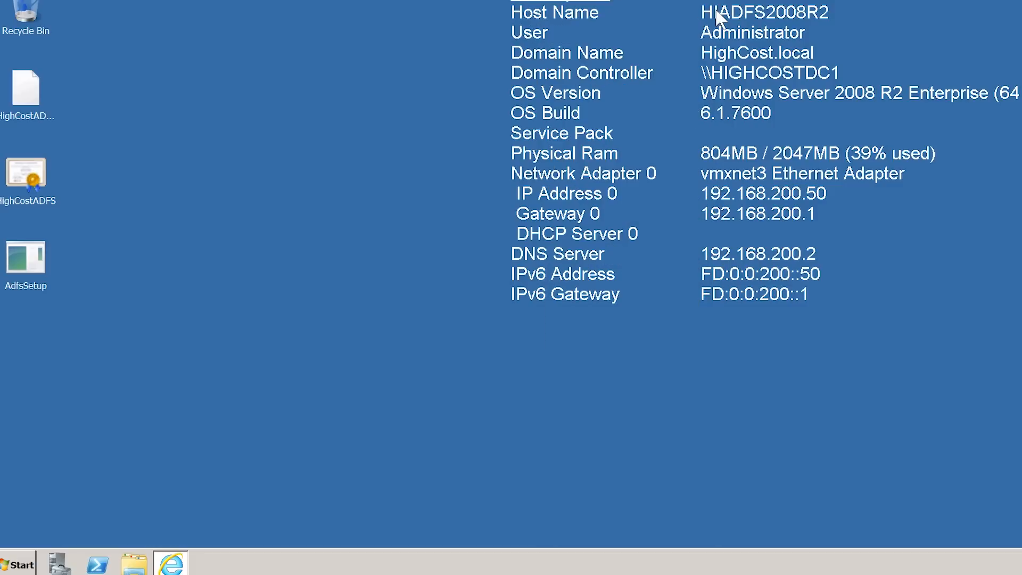
# Run AdfsSetup from the Desktop and accept the AD FS 2.0 license agreement
pyautogui.doubleClick(32, 266)
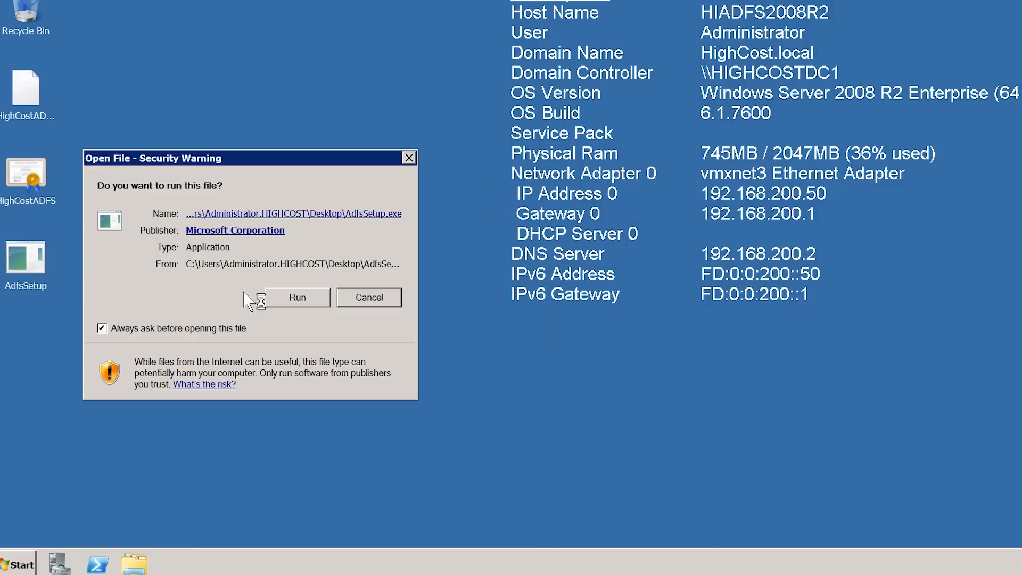
pyautogui.click(285, 301)
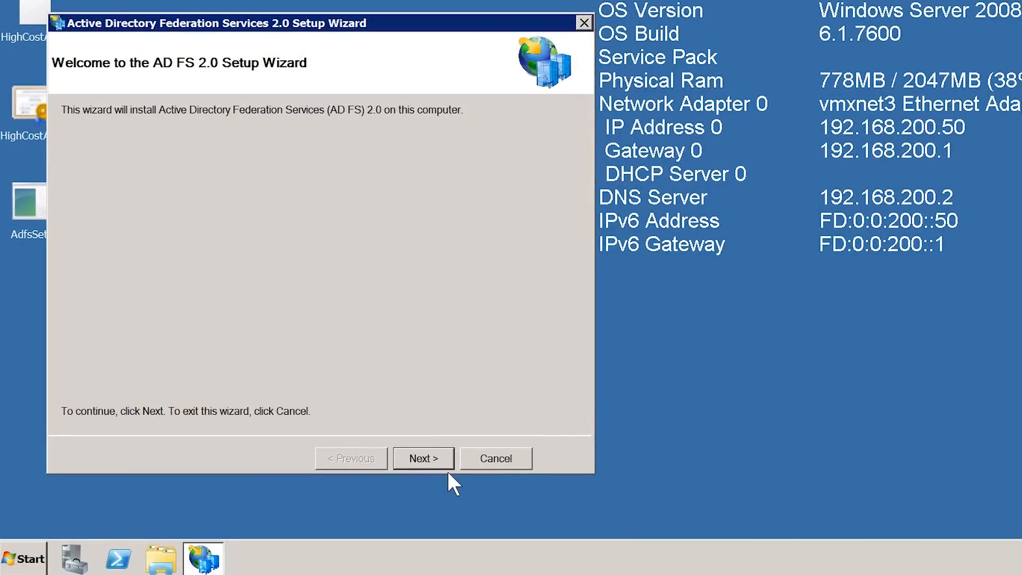
pyautogui.press('Return')
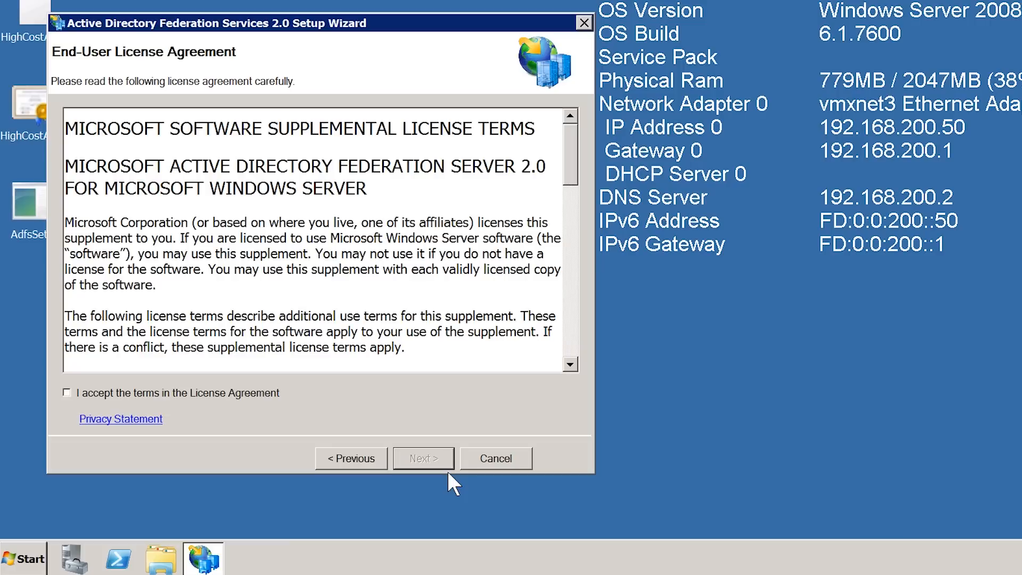
pyautogui.click(68, 394)
pyautogui.click(447, 467)
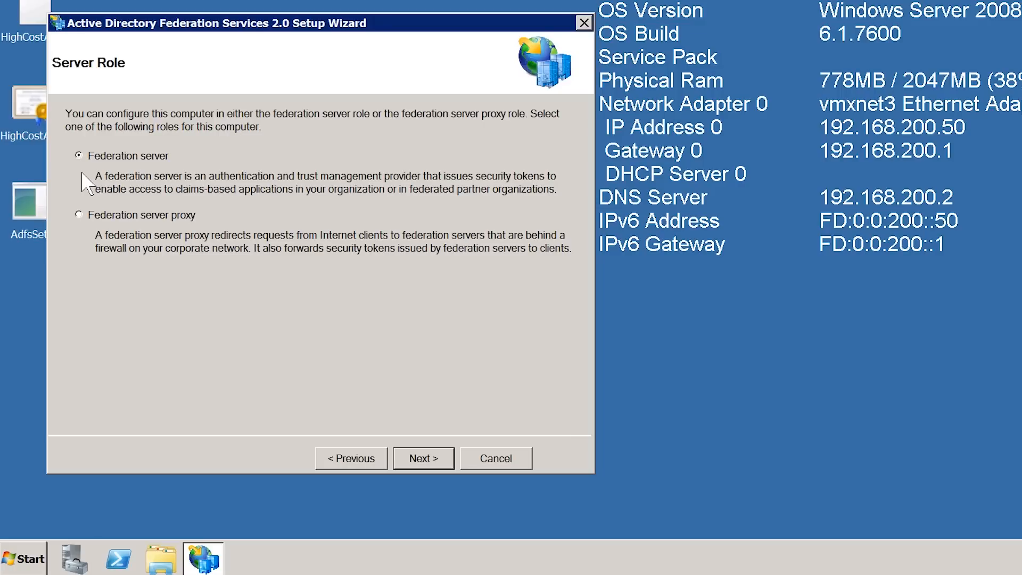
# Install AD FS 2.0 in the Federation server role with its prerequisite software, finishing with the Management snap-in set to start
pyautogui.click(424, 459)
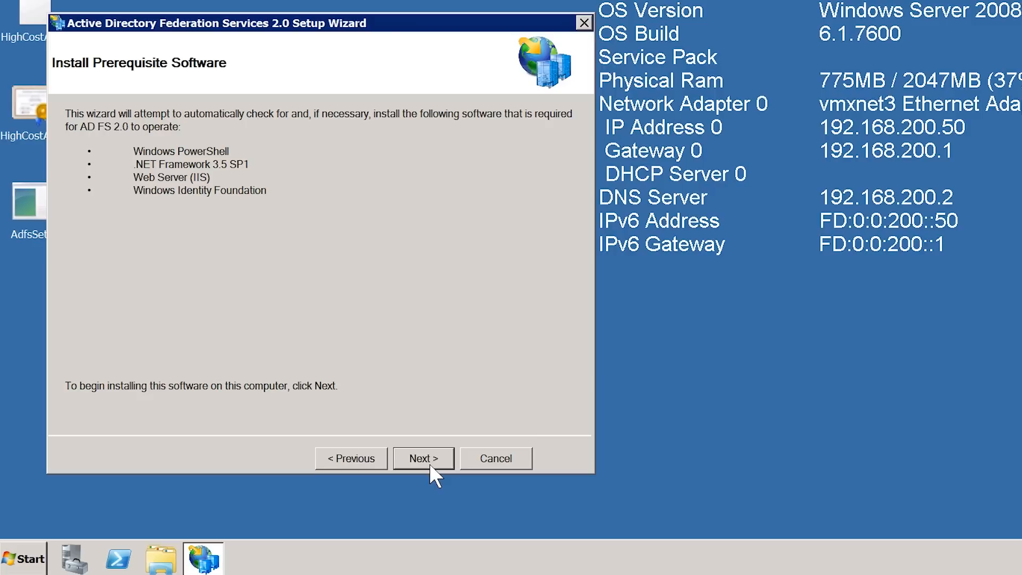
pyautogui.click(424, 462)
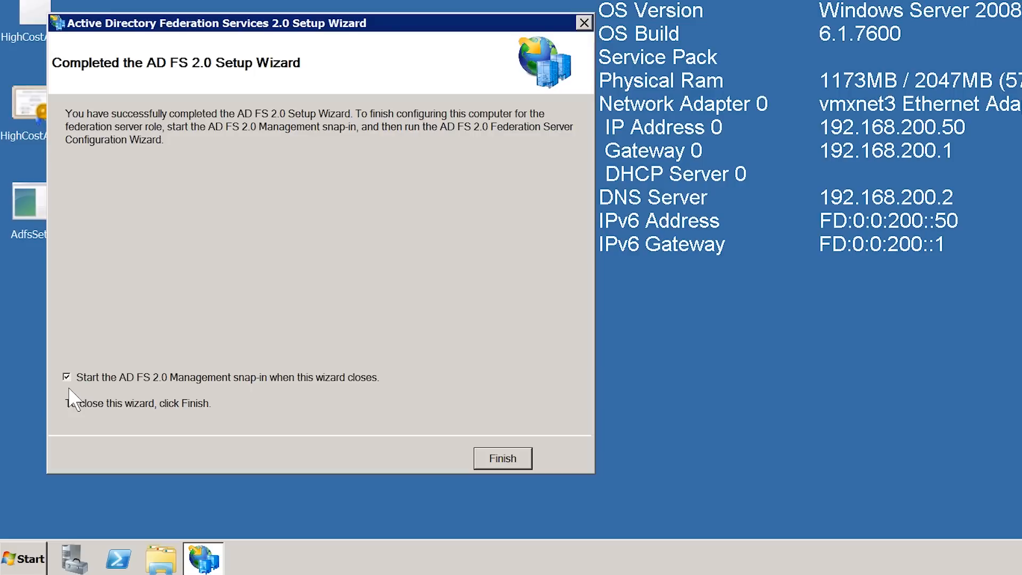
pyautogui.click(529, 469)
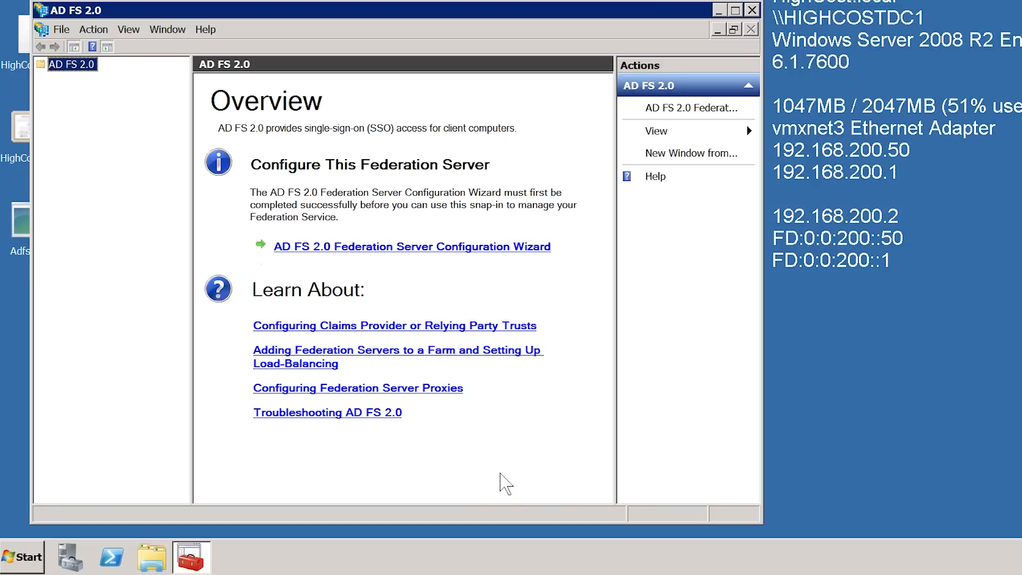
# Start the AD FS 2.0 Federation Server Configuration Wizard and choose to create a new Federation Service as a new federation server farm
pyautogui.click(282, 249)
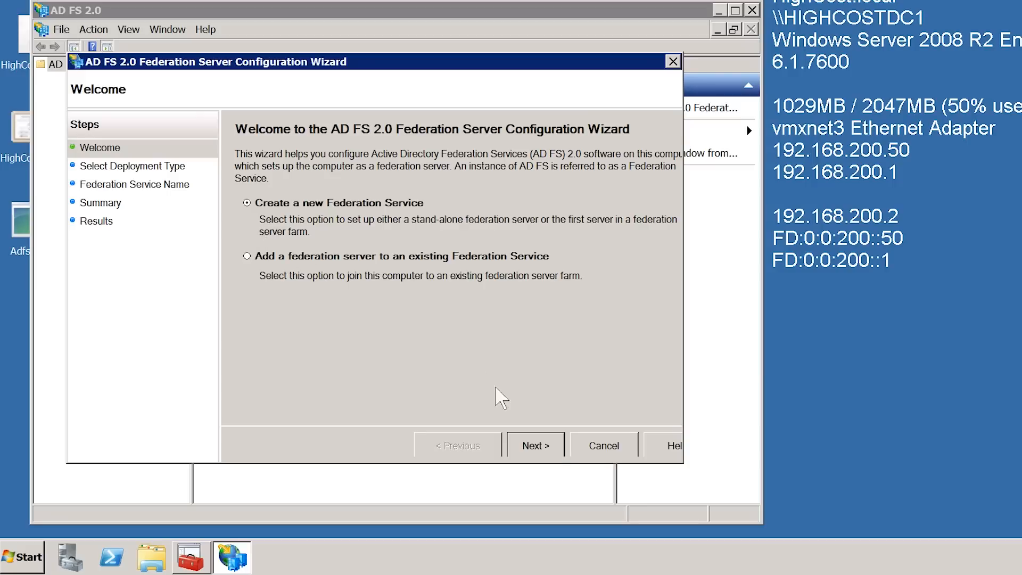
pyautogui.click(535, 445)
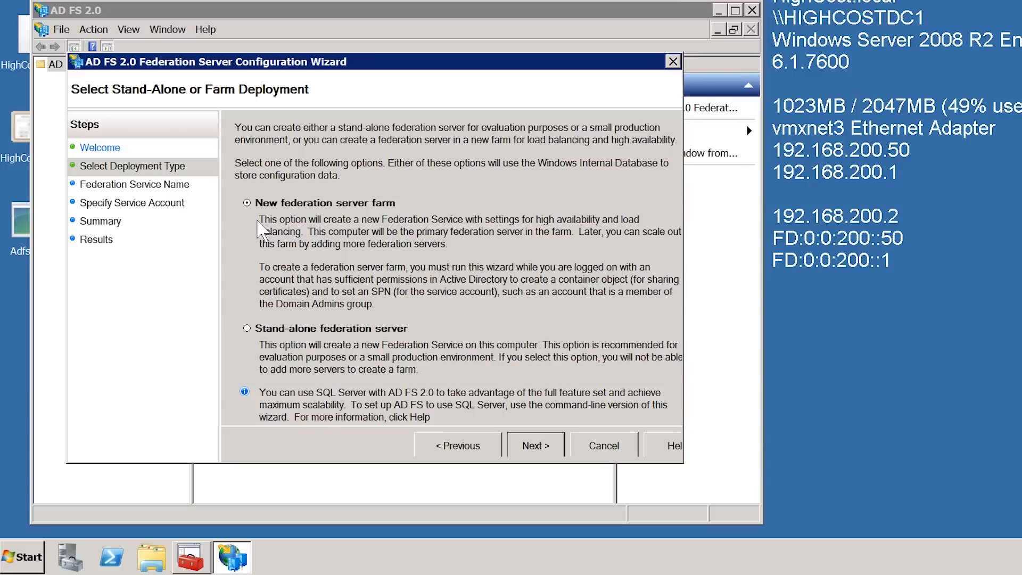
pyautogui.click(554, 456)
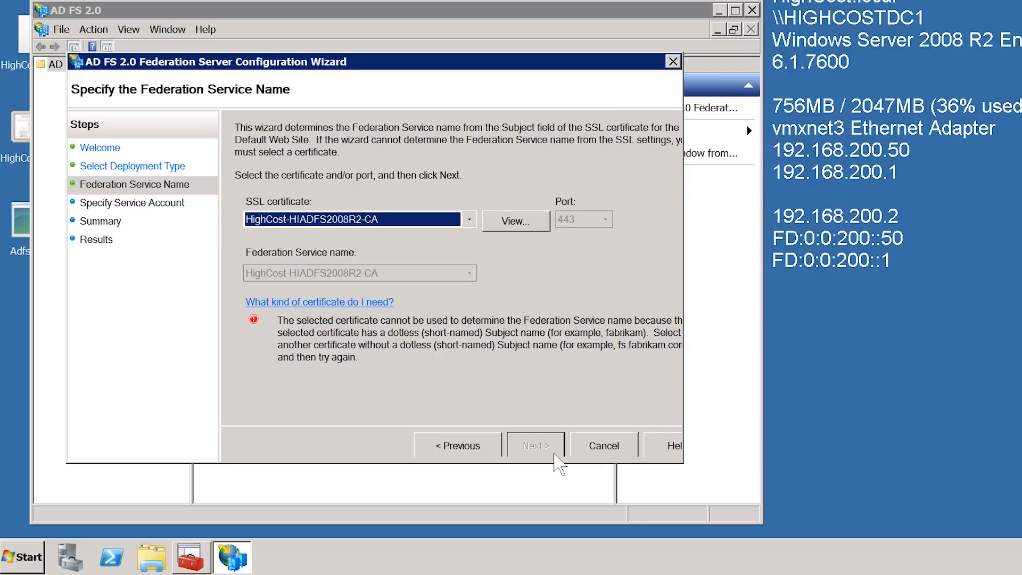
# Select the HighCostTraining AD FS SSL certificate and accept HIADFS2008R2.HighCost.Local as the Federation Service name
pyautogui.click(472, 220)
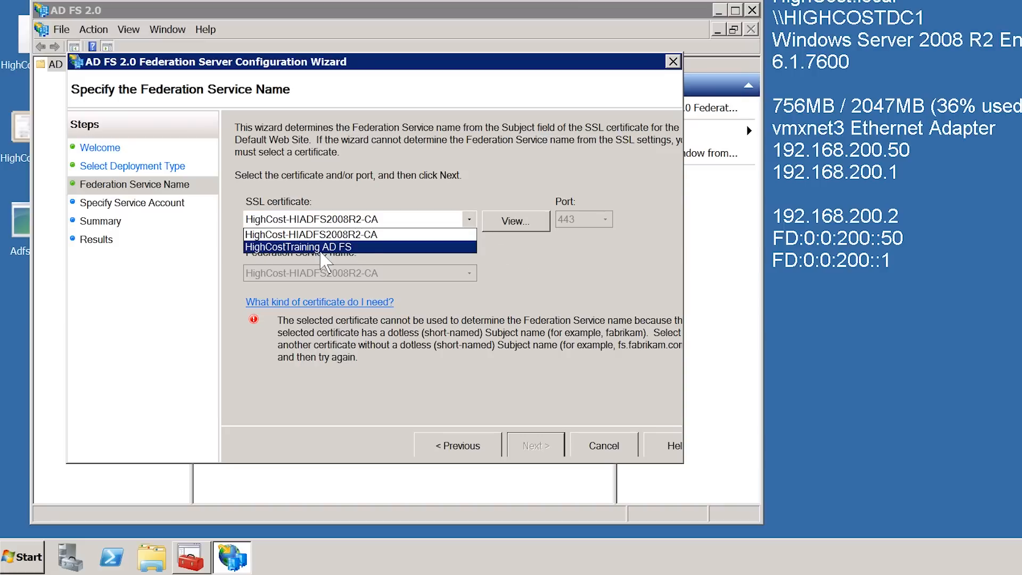
pyautogui.click(380, 248)
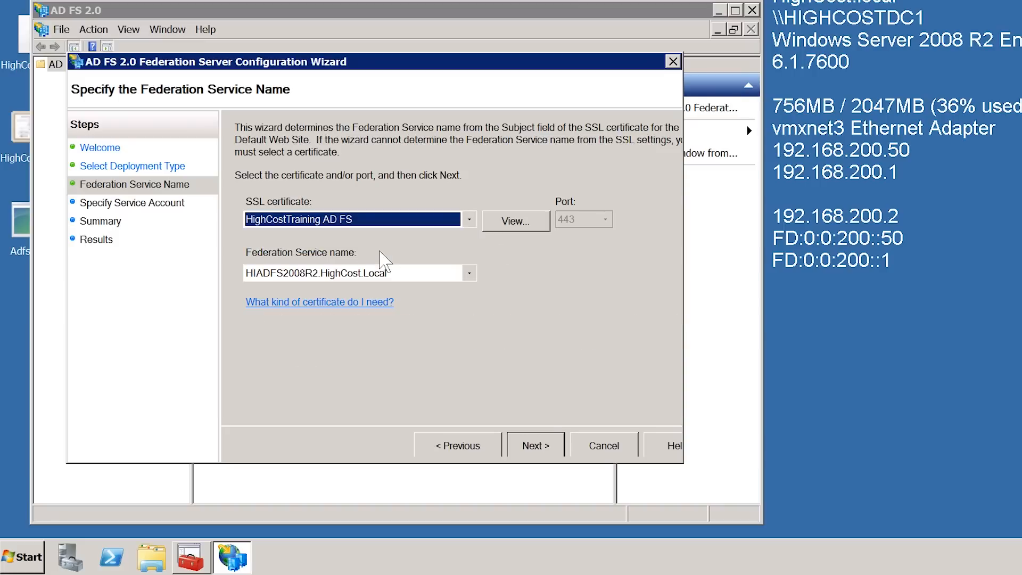
pyautogui.click(570, 457)
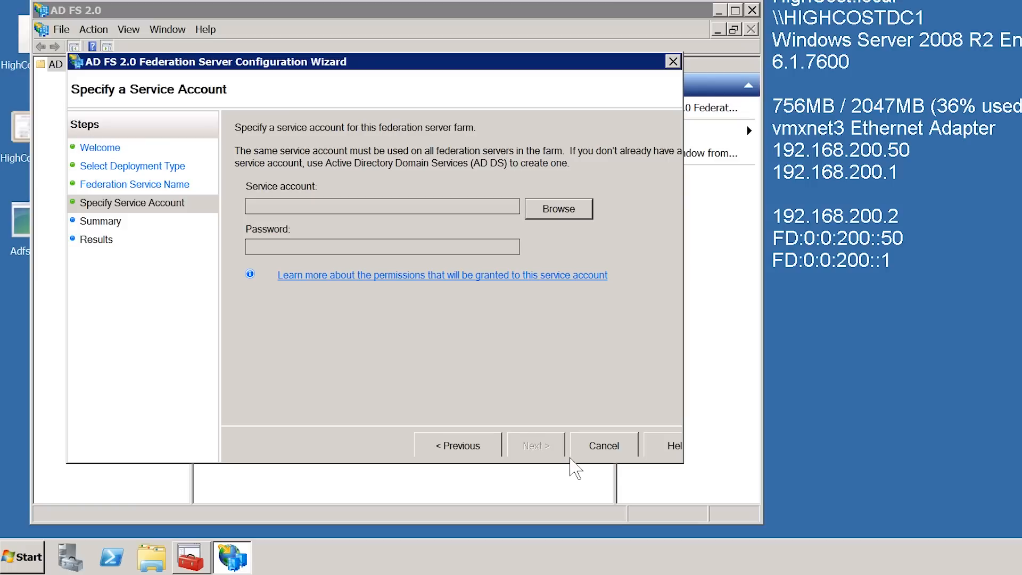
# Look up ADFS in the directory to set HIGHCOST\ADFSService2008R2 as the farm's service account, and enter the account password
pyautogui.click(585, 211)
pyautogui.write('AD')
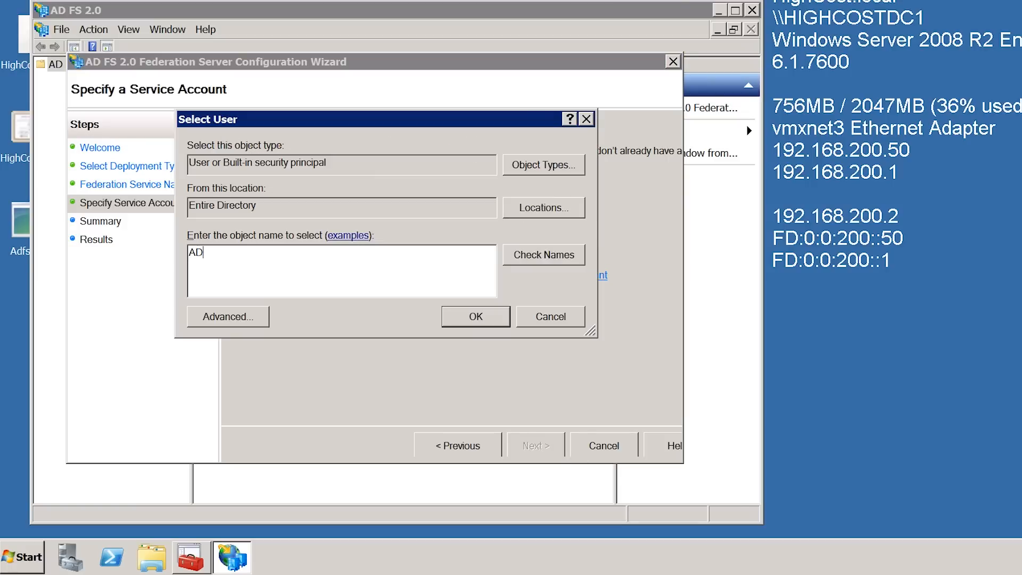
pyautogui.write('FS')
pyautogui.press('Return')
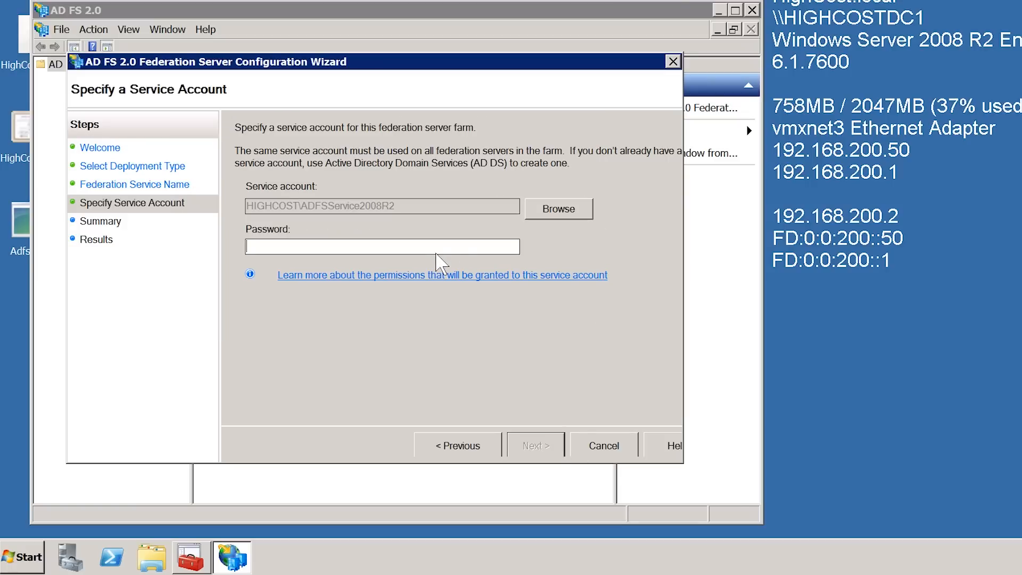
pyautogui.write('•••••••••')
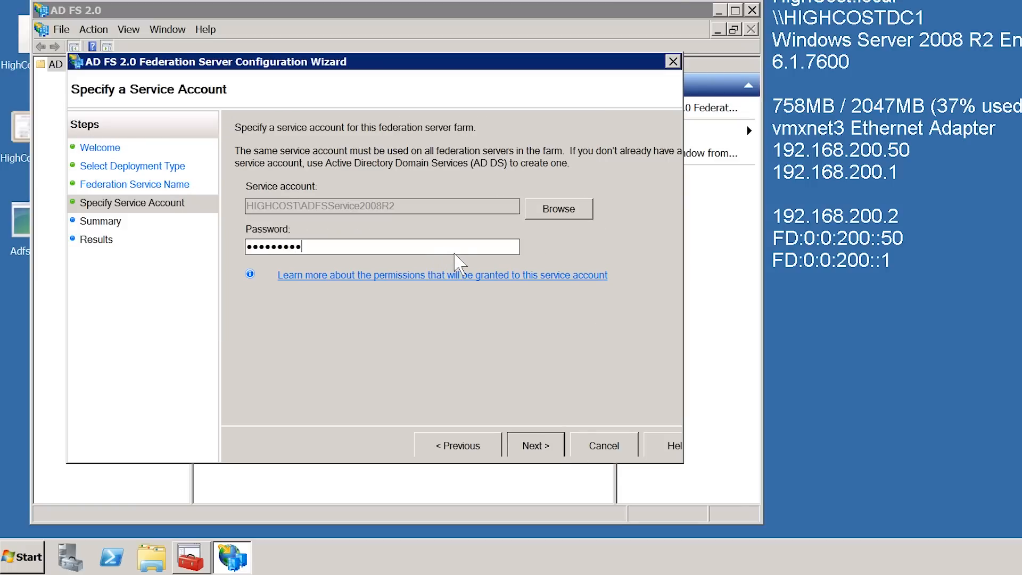
# Proceed to the settings summary, apply the federation server configuration, and close the wizard when it finishes
pyautogui.click(568, 459)
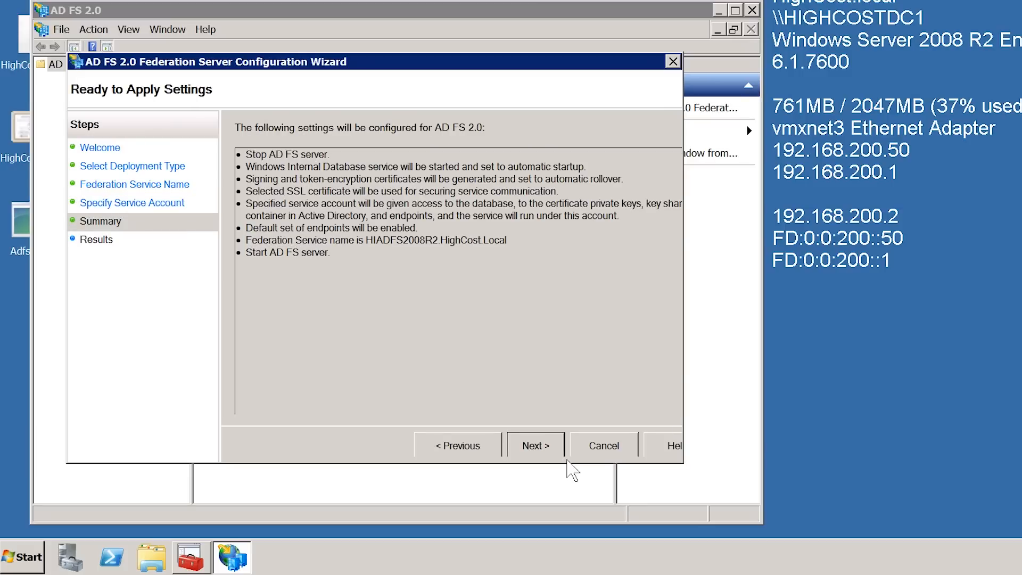
pyautogui.click(563, 455)
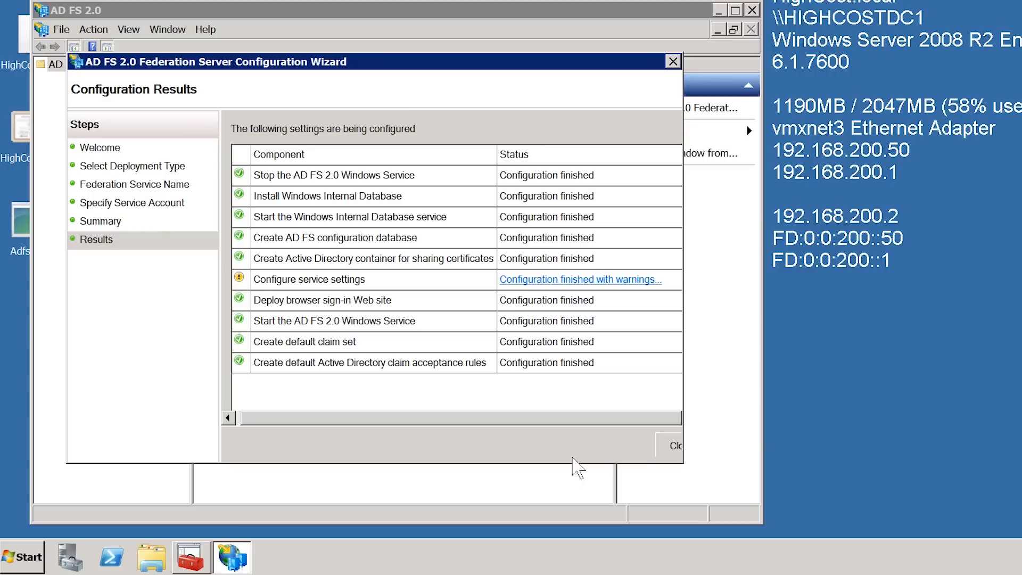
pyautogui.click(679, 450)
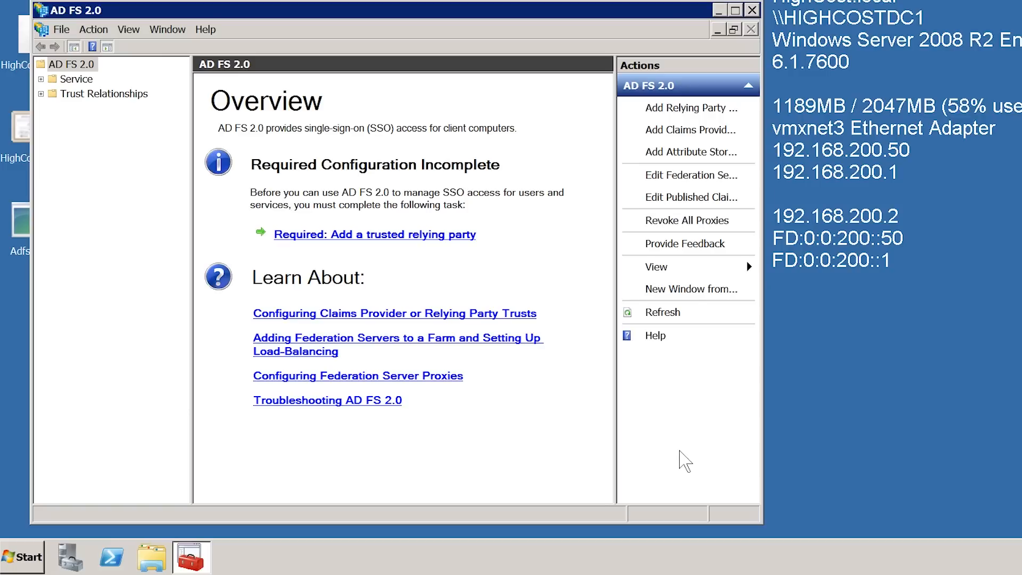